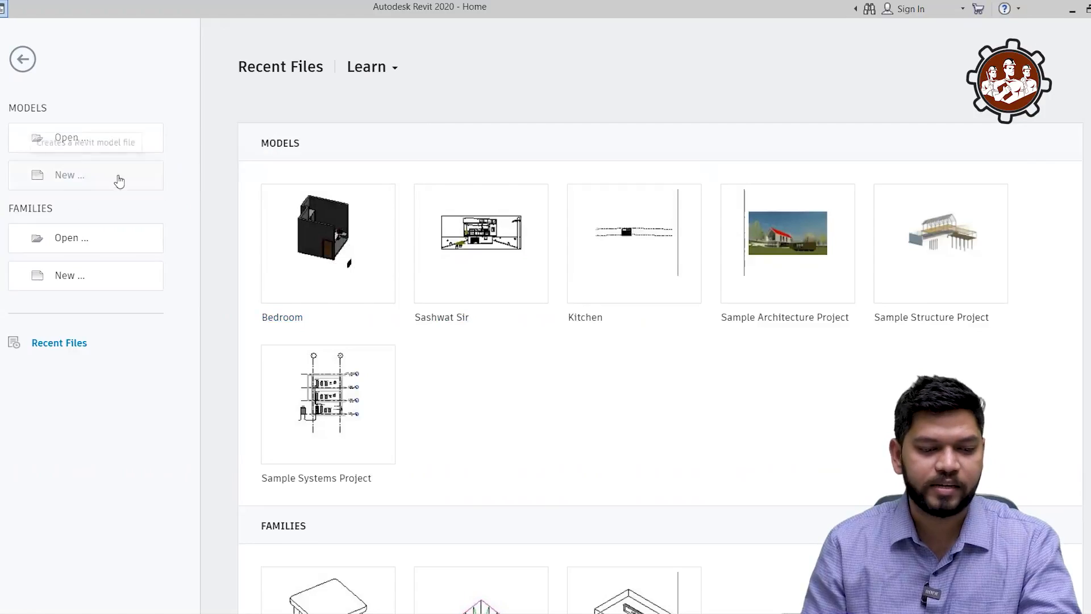
Create a new project from the Construction Template.
{"action": "left_click", "coordinate": [64, 179]}
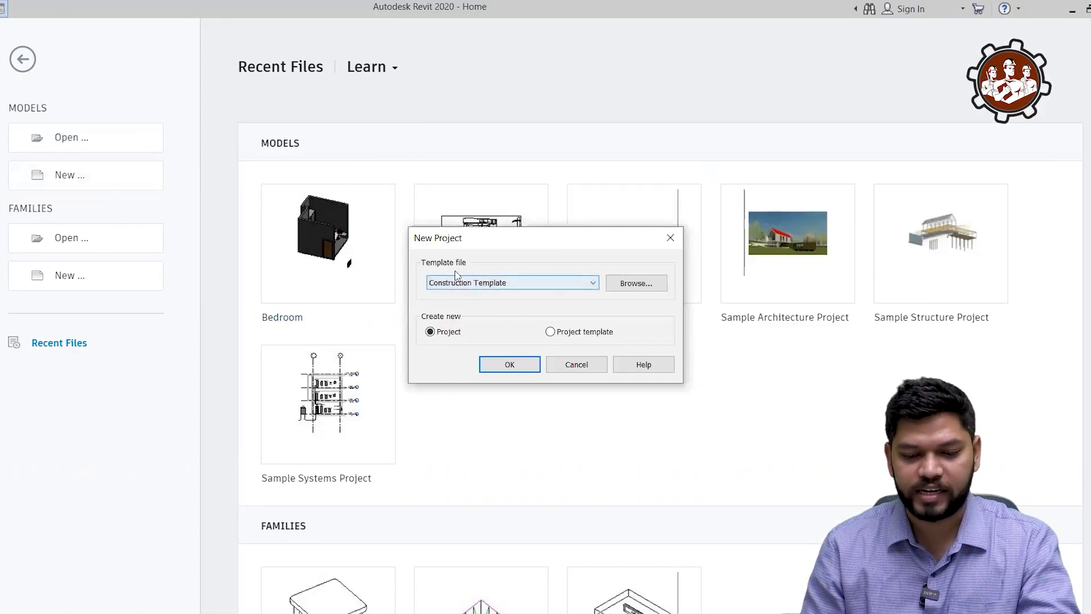
{"action": "left_click", "coordinate": [510, 364]}
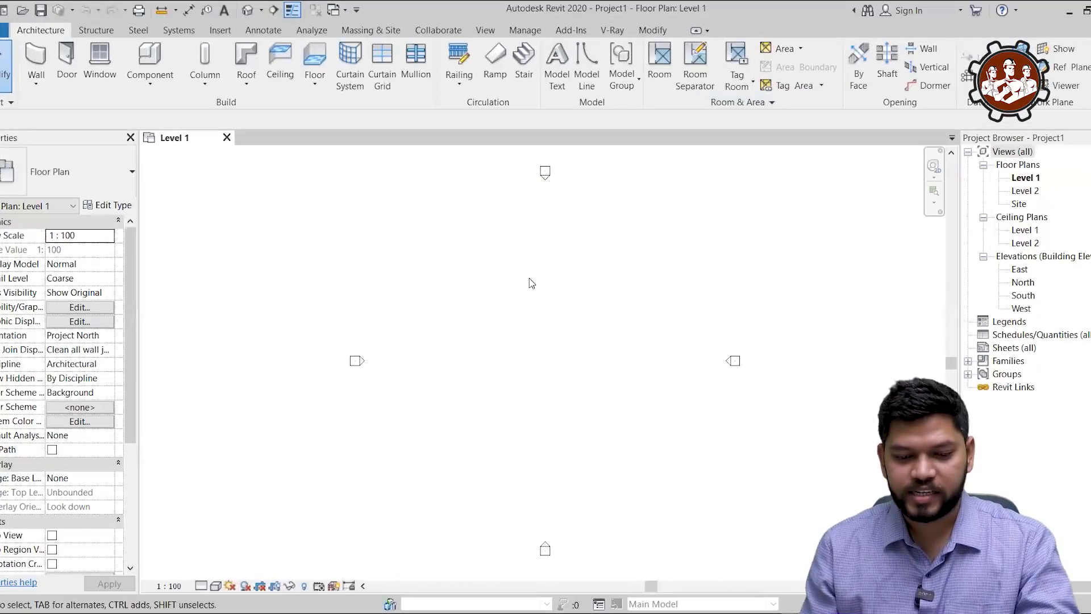
{"action": "scroll", "coordinate": [529, 278], "scroll_direction": "down", "scroll_amount": 2}
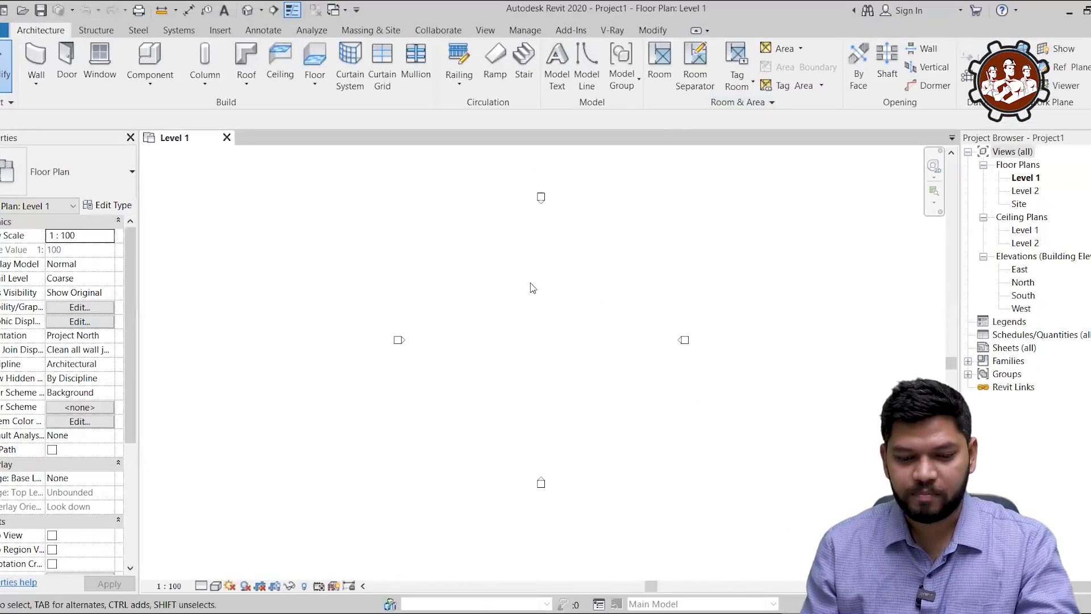
{"action": "scroll", "coordinate": [581, 314], "scroll_direction": "up", "scroll_amount": 1}
{"action": "scroll", "coordinate": [498, 319], "scroll_direction": "down", "scroll_amount": 1}
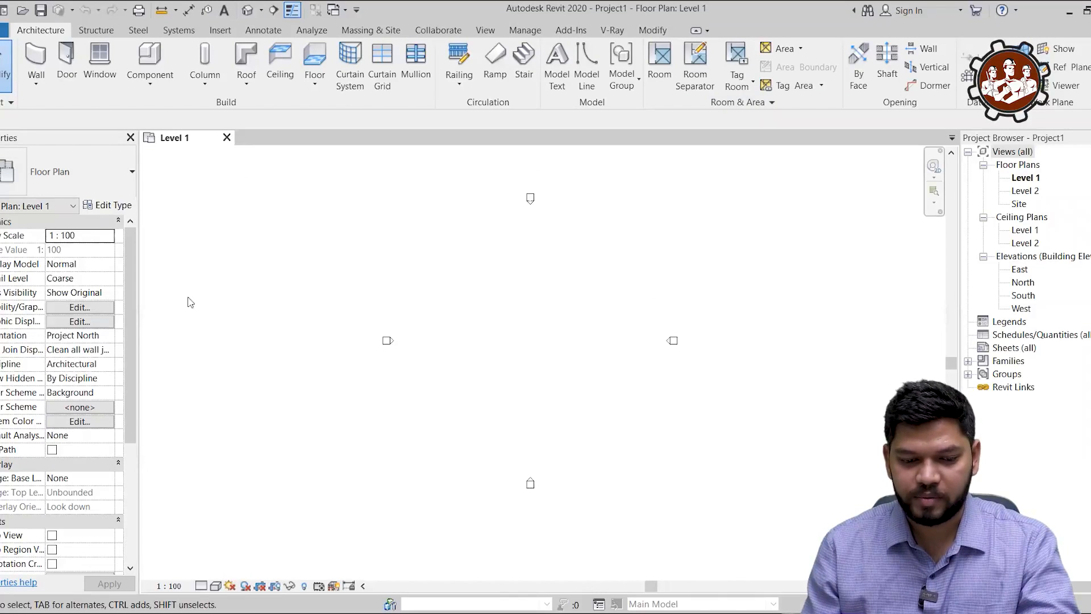
{"action": "scroll", "coordinate": [520, 303], "scroll_direction": "up", "scroll_amount": 1}
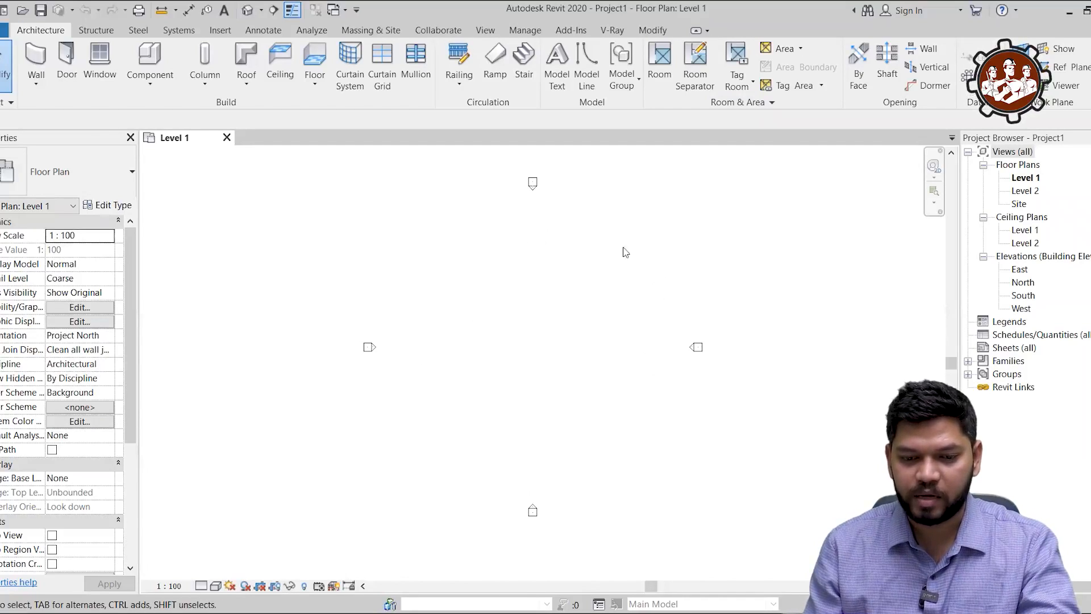
{"action": "scroll", "coordinate": [509, 302], "scroll_direction": "up", "scroll_amount": 1}
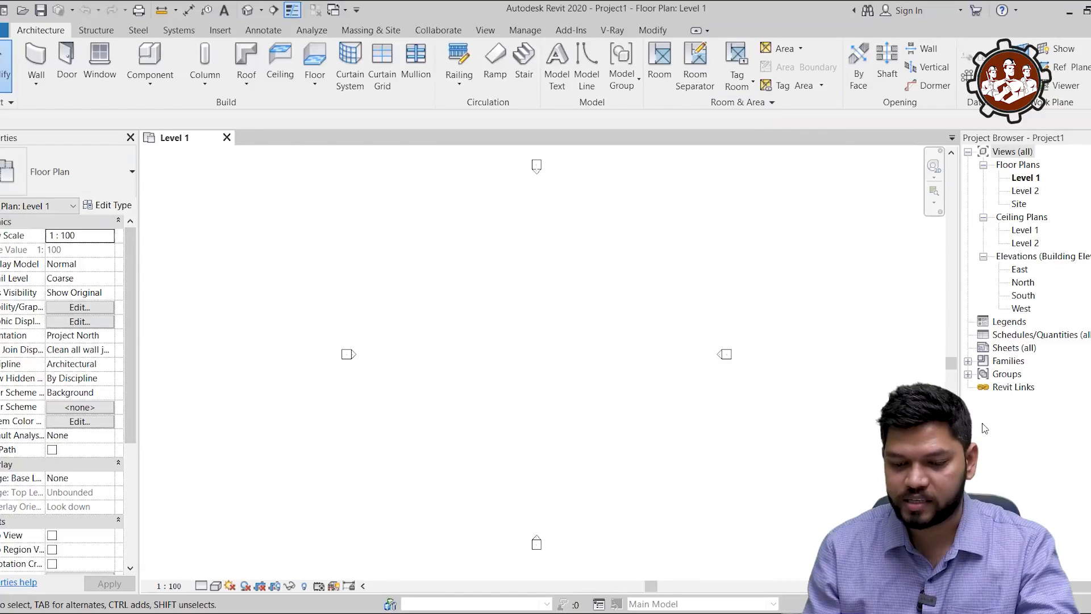
{"action": "scroll", "coordinate": [539, 353], "scroll_direction": "down", "scroll_amount": 2}
{"action": "scroll", "coordinate": [538, 360], "scroll_direction": "up", "scroll_amount": 1}
{"action": "scroll", "coordinate": [506, 367], "scroll_direction": "down", "scroll_amount": 1}
{"action": "scroll", "coordinate": [536, 350], "scroll_direction": "up", "scroll_amount": 1}
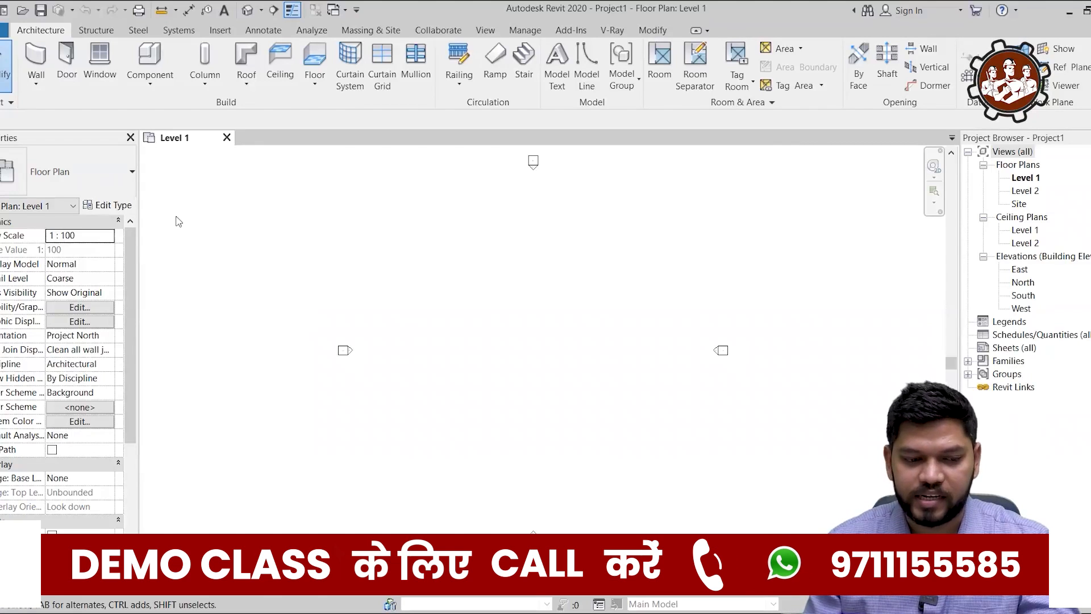
{"action": "key", "text": "w"}
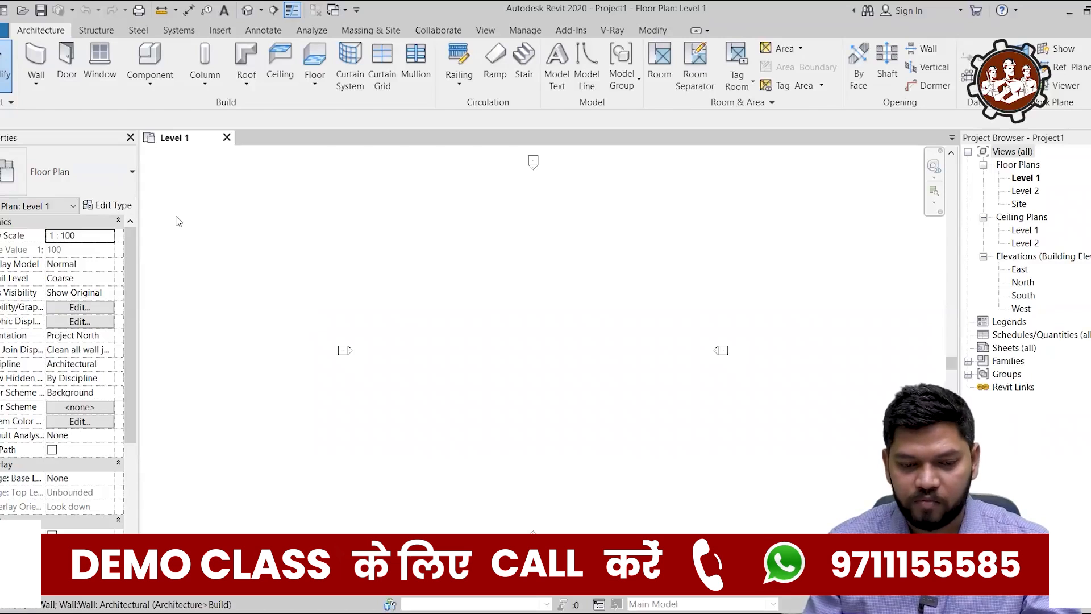
{"action": "key", "text": "a"}
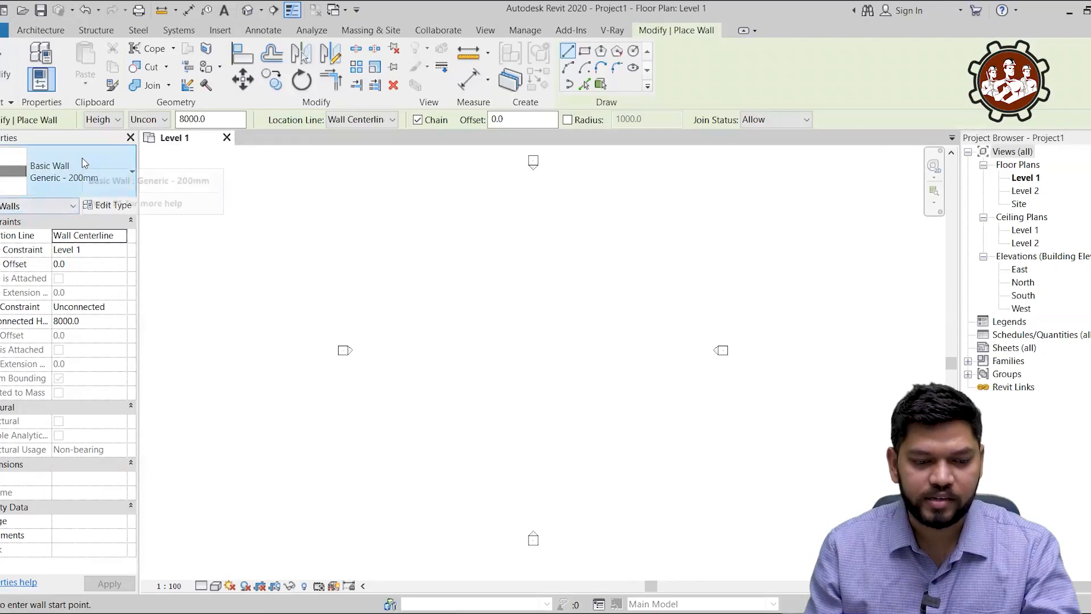
{"action": "scroll", "coordinate": [535, 303], "scroll_direction": "down", "scroll_amount": 1}
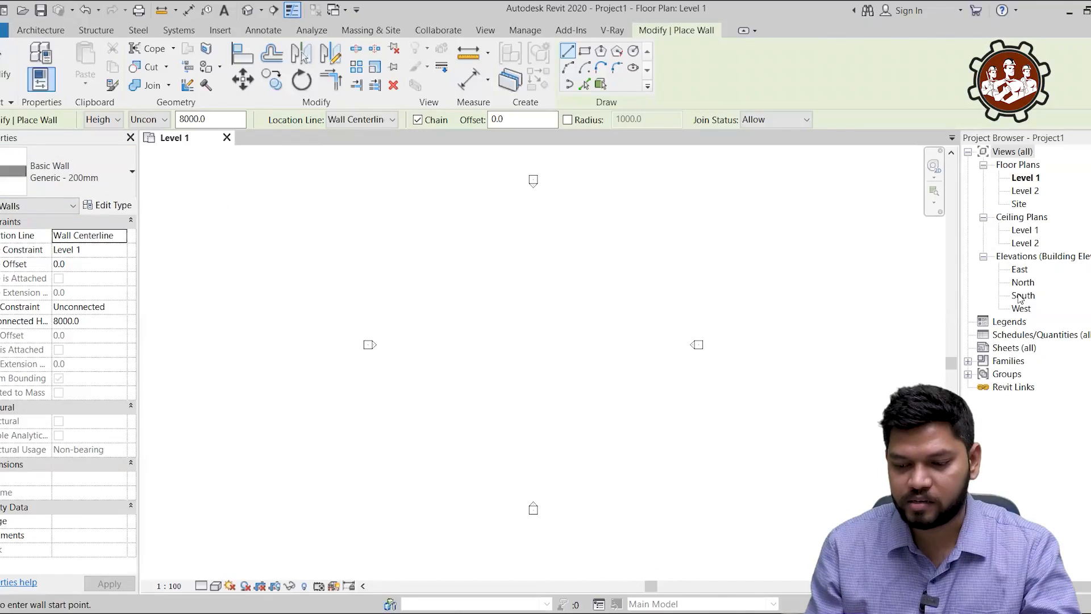
Open the South elevation and examine the Level 1 and Level 2 markers and their heights.
{"action": "double_click", "coordinate": [1020, 296]}
{"action": "scroll", "coordinate": [909, 342], "scroll_direction": "up", "scroll_amount": 4}
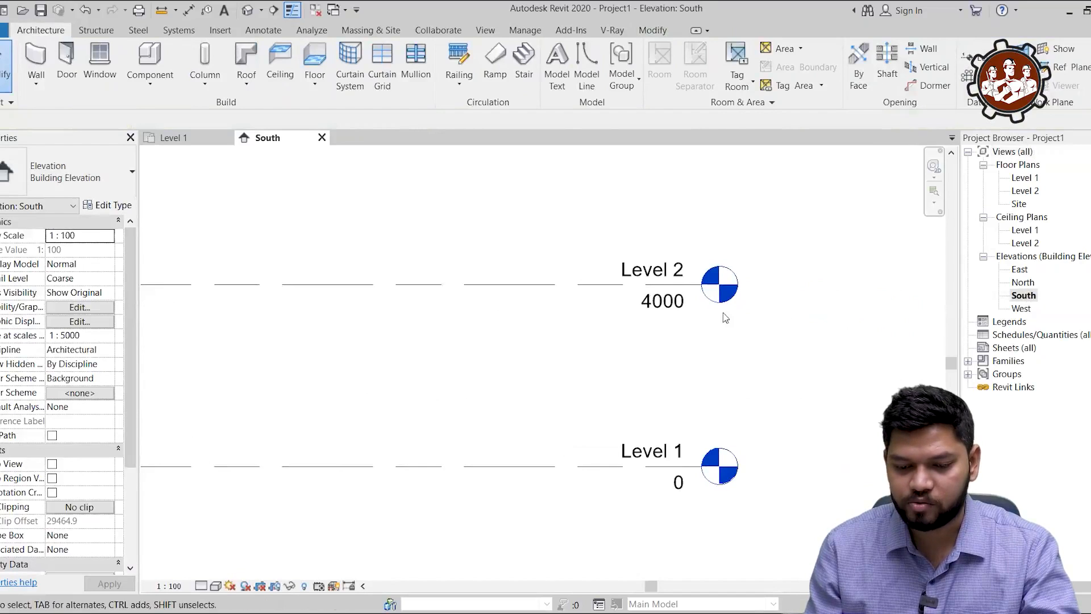
{"action": "scroll", "coordinate": [725, 318], "scroll_direction": "down", "scroll_amount": 1}
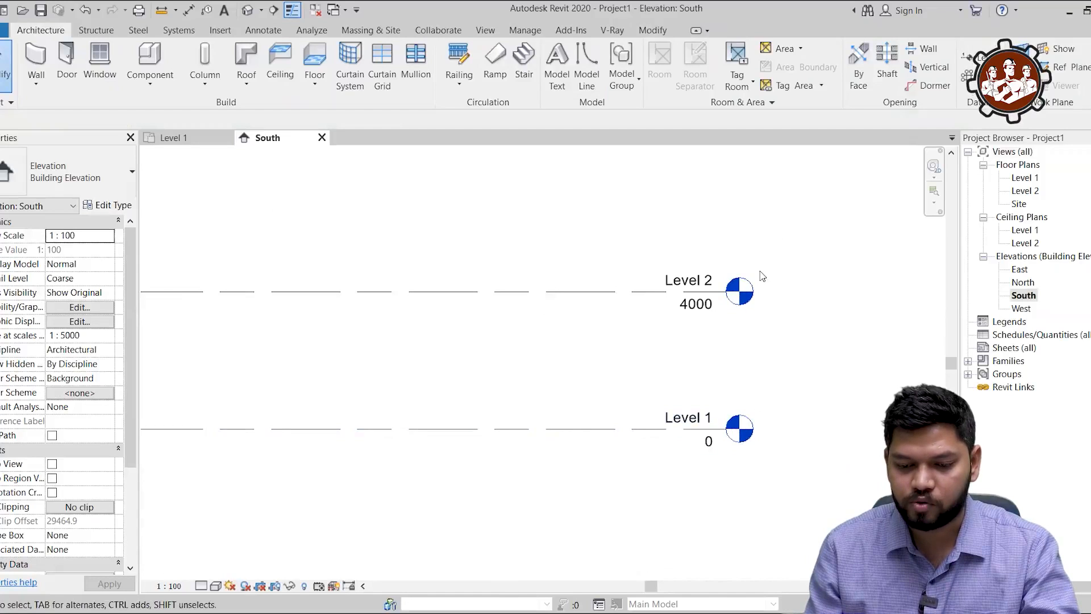
{"action": "scroll", "coordinate": [833, 318], "scroll_direction": "down", "scroll_amount": 1}
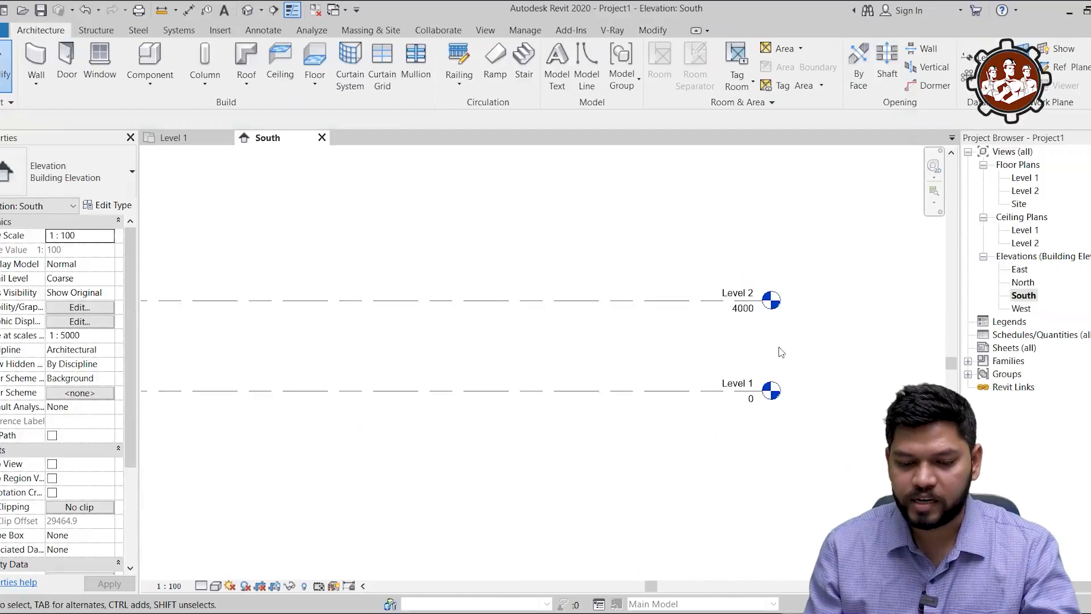
{"action": "scroll", "coordinate": [780, 352], "scroll_direction": "down", "scroll_amount": 1}
{"action": "scroll", "coordinate": [750, 332], "scroll_direction": "up", "scroll_amount": 3}
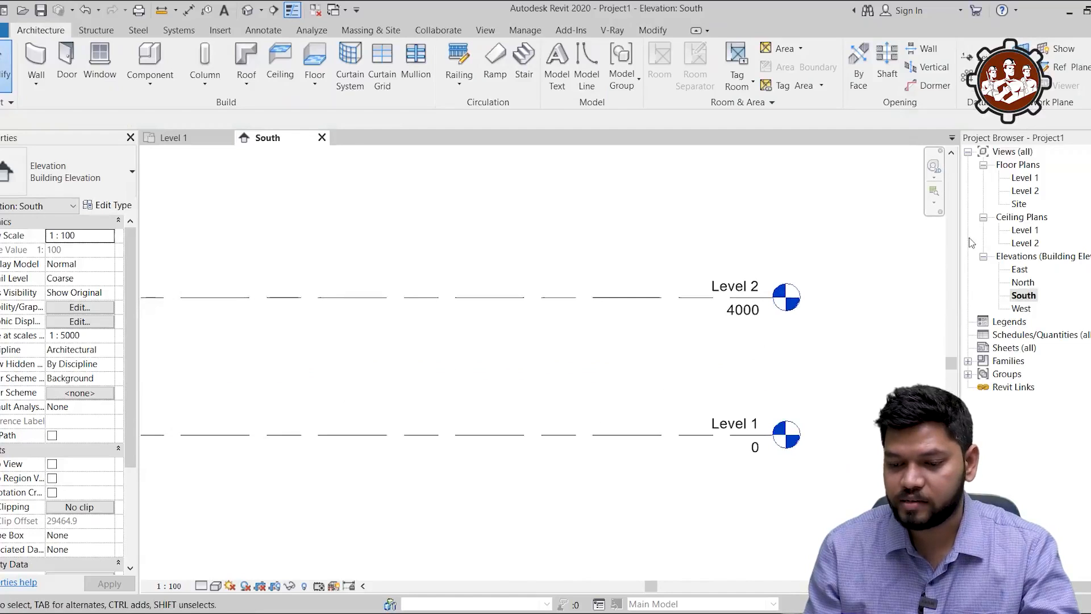
Return to the Level 1 floor plan and start the Wall command with the top constraint set to Up to level: Level 2.
{"action": "double_click", "coordinate": [1023, 178]}
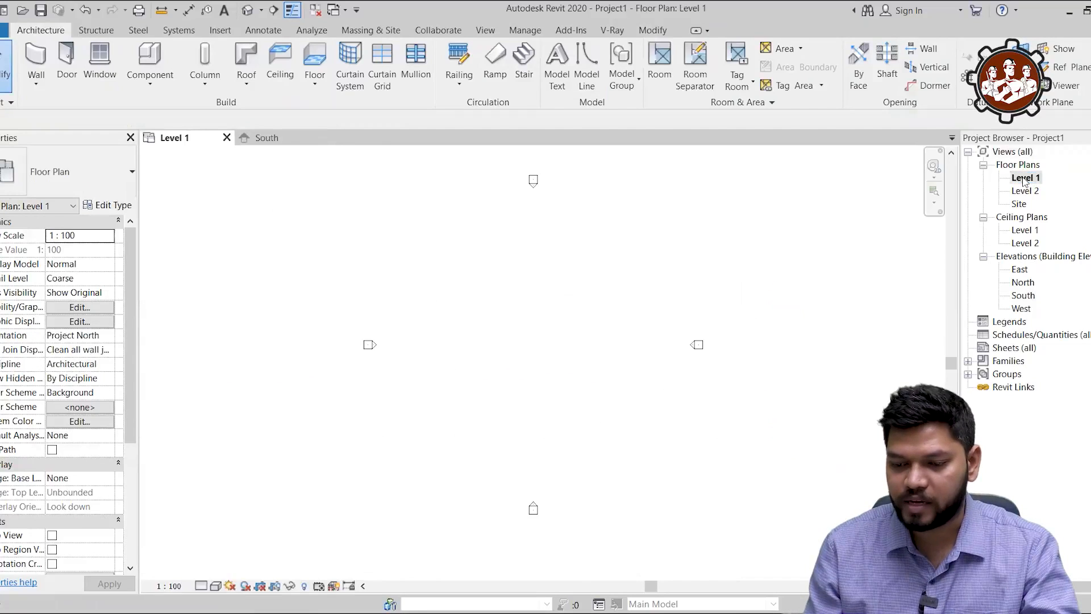
{"action": "scroll", "coordinate": [563, 262], "scroll_direction": "down", "scroll_amount": 2}
{"action": "key", "text": "w"}
{"action": "key", "text": "a"}
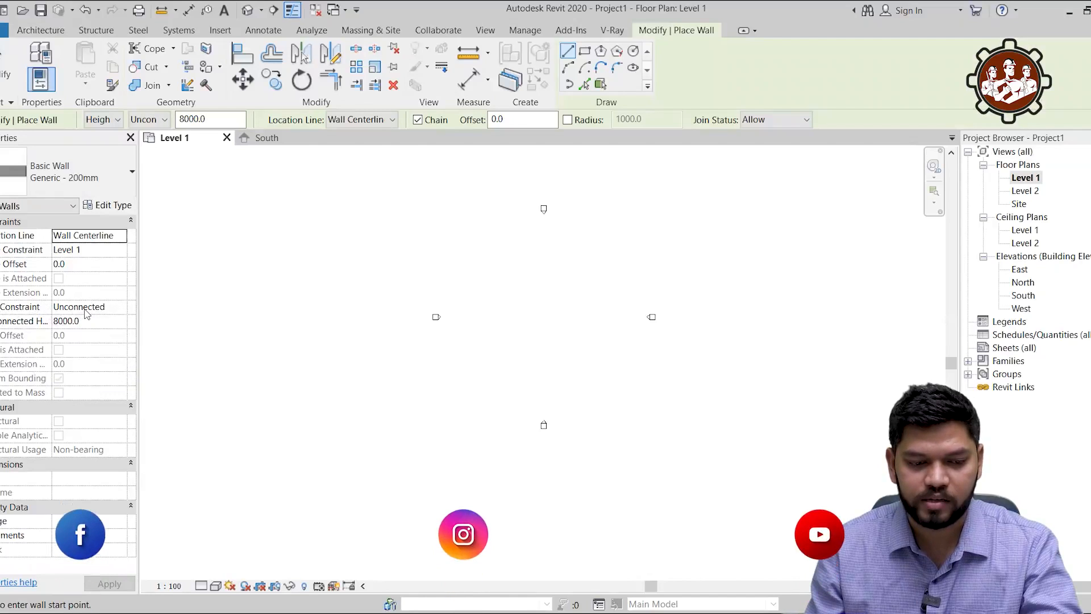
{"action": "left_click", "coordinate": [123, 311]}
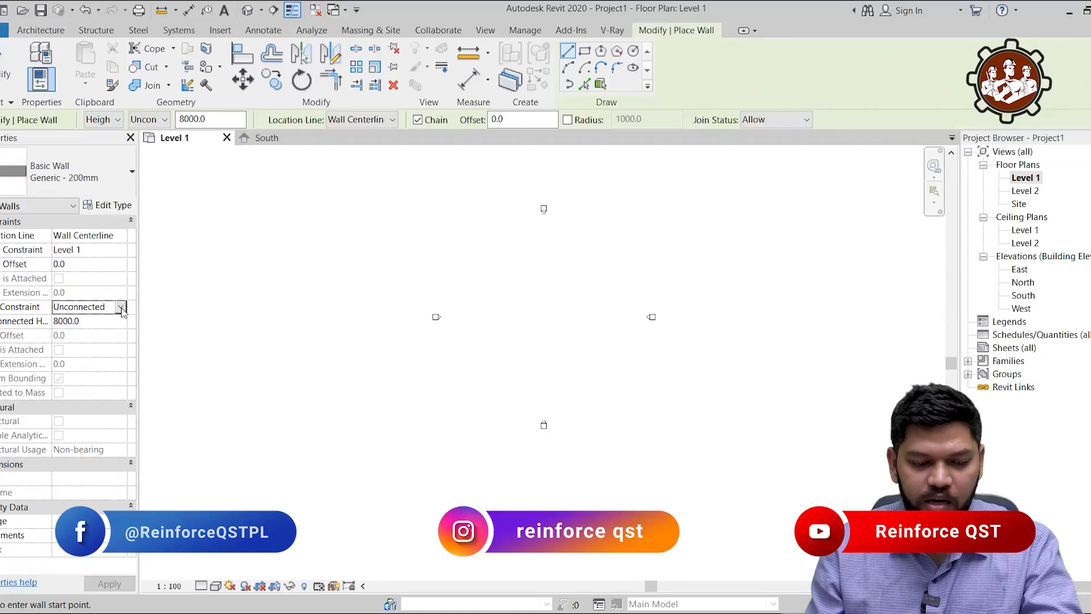
{"action": "left_click", "coordinate": [121, 310]}
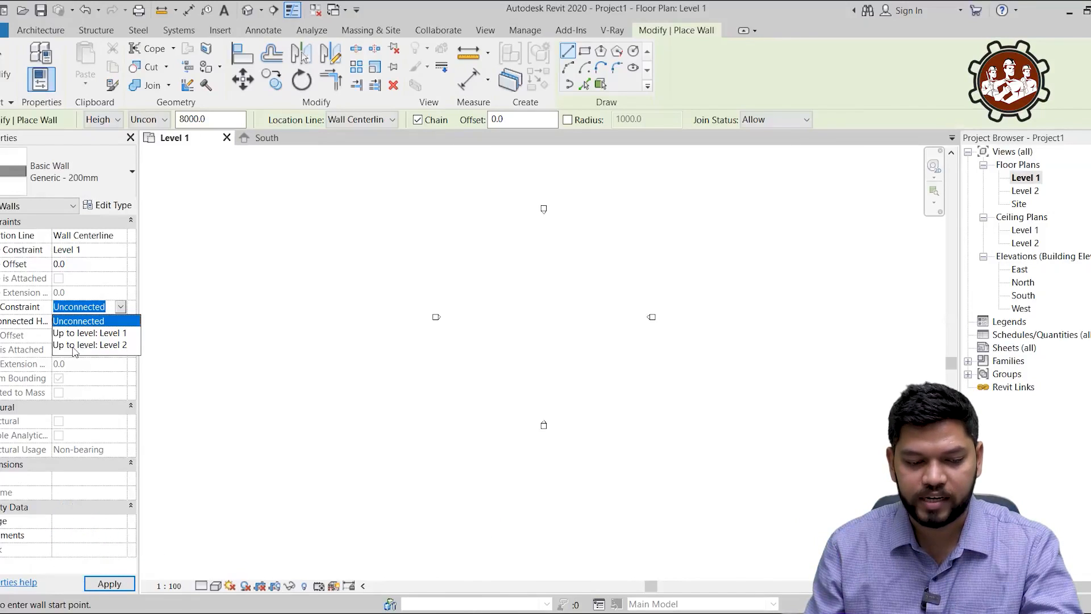
{"action": "left_click", "coordinate": [80, 344]}
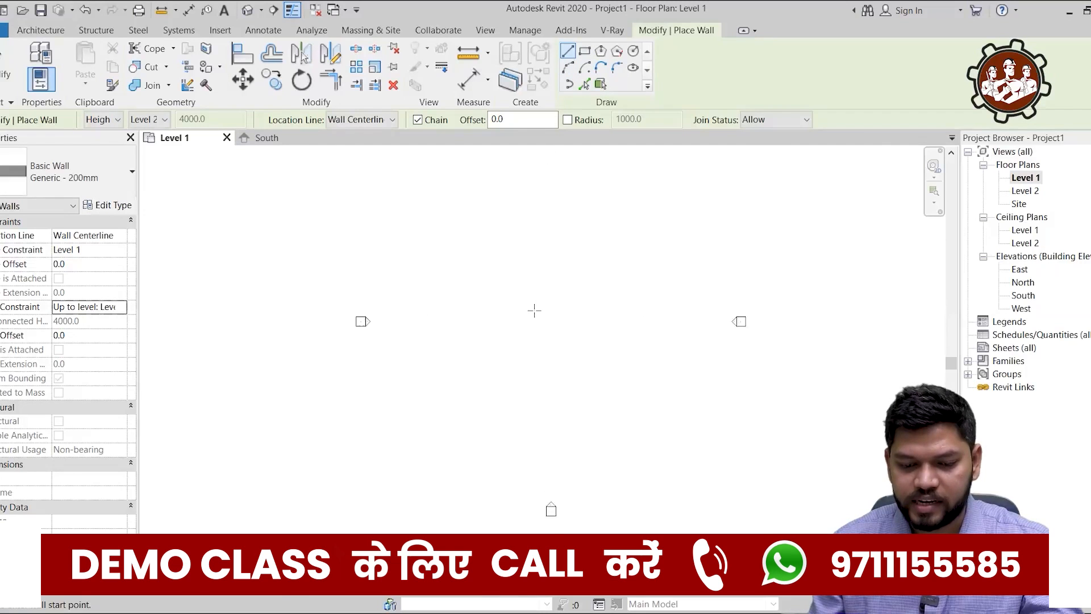
Draw the first horizontal Generic - 200mm wall, 4500 mm long, in the upper part of the plan.
{"action": "left_click", "coordinate": [369, 272]}
{"action": "scroll", "coordinate": [465, 273], "scroll_direction": "up", "scroll_amount": 3}
{"action": "scroll", "coordinate": [465, 273], "scroll_direction": "up", "scroll_amount": 1}
{"action": "middle_click_drag", "start_coordinate": [500, 271], "coordinate": [677, 246]}
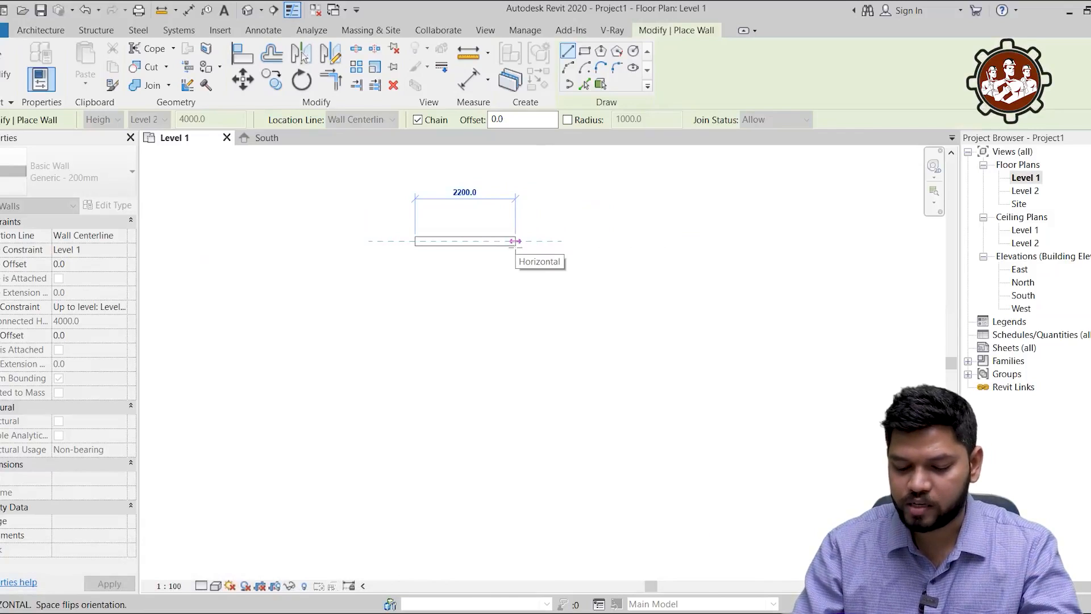
{"action": "type", "text": "4500"}
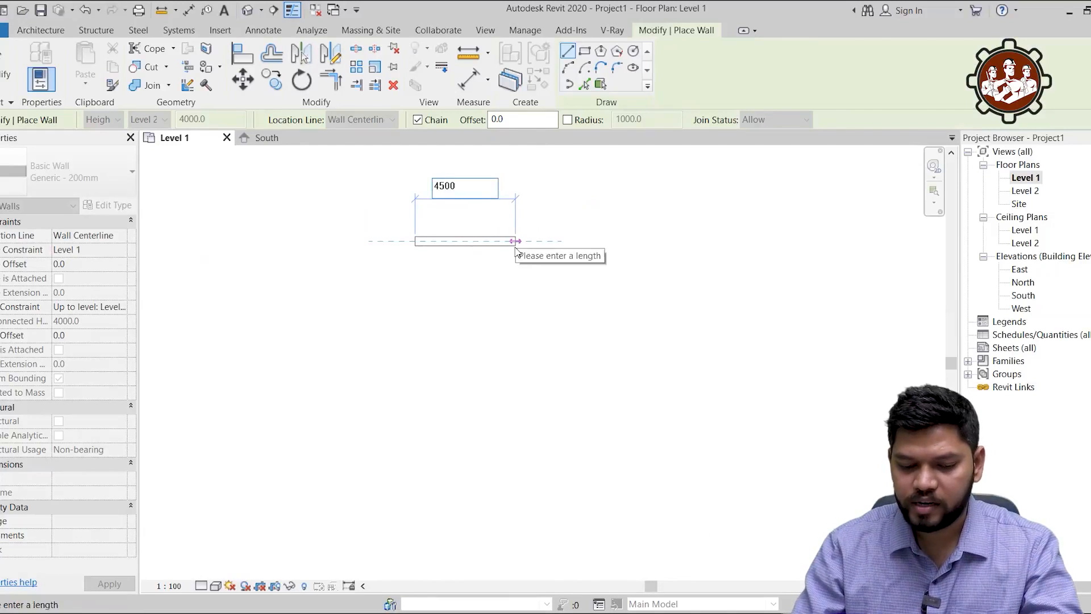
{"action": "key", "text": "Return"}
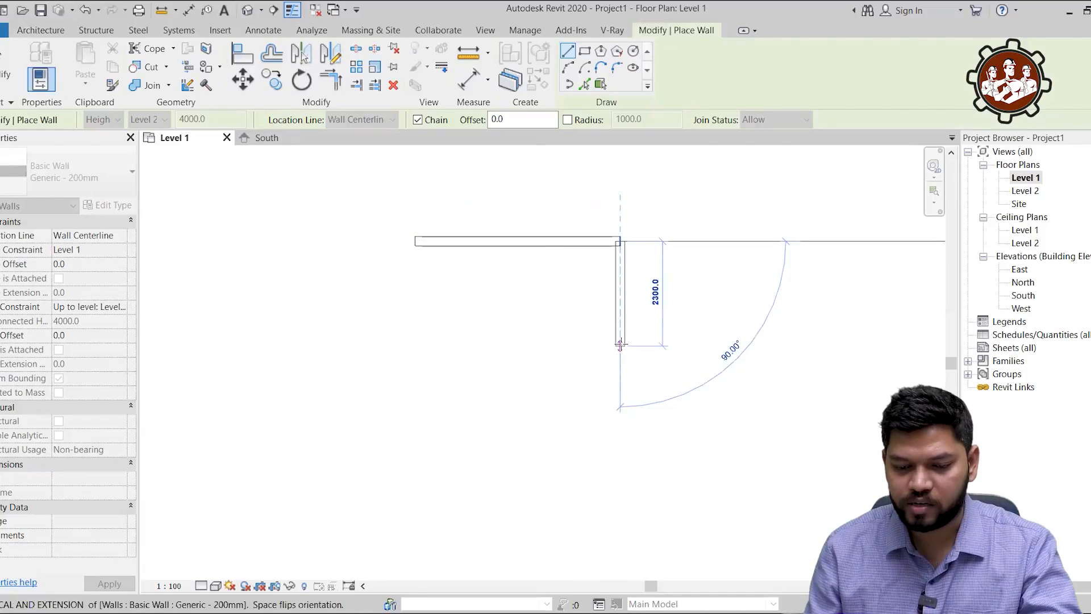
Continue the wall chain as two steps down and to the right, starting with a vertical wall about 2300 mm long.
{"action": "middle_click_drag", "start_coordinate": [612, 333], "coordinate": [549, 289]}
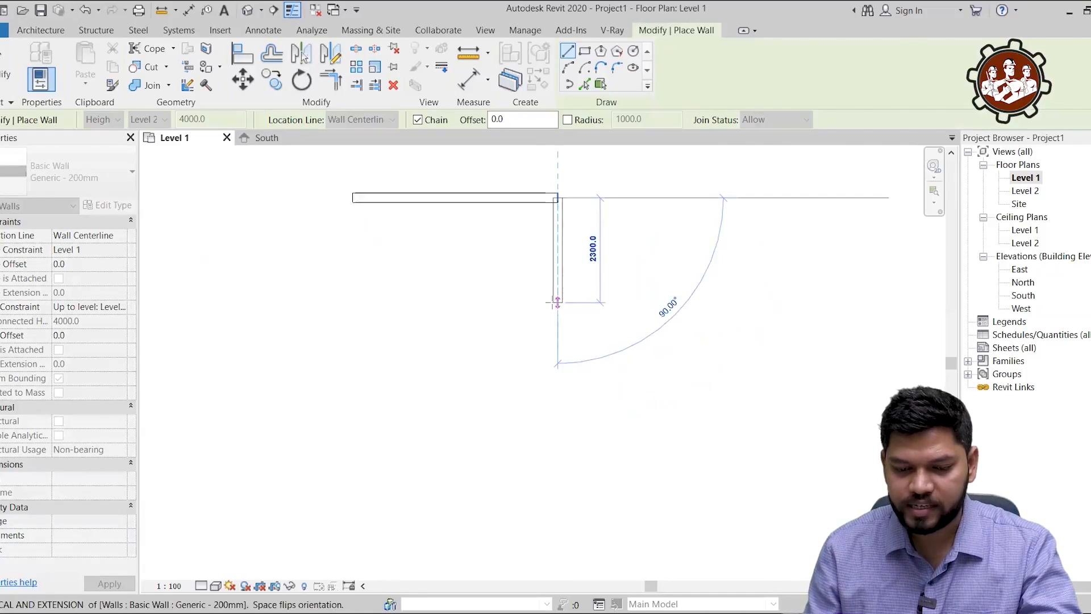
{"action": "left_click", "coordinate": [558, 302]}
{"action": "left_click", "coordinate": [658, 302]}
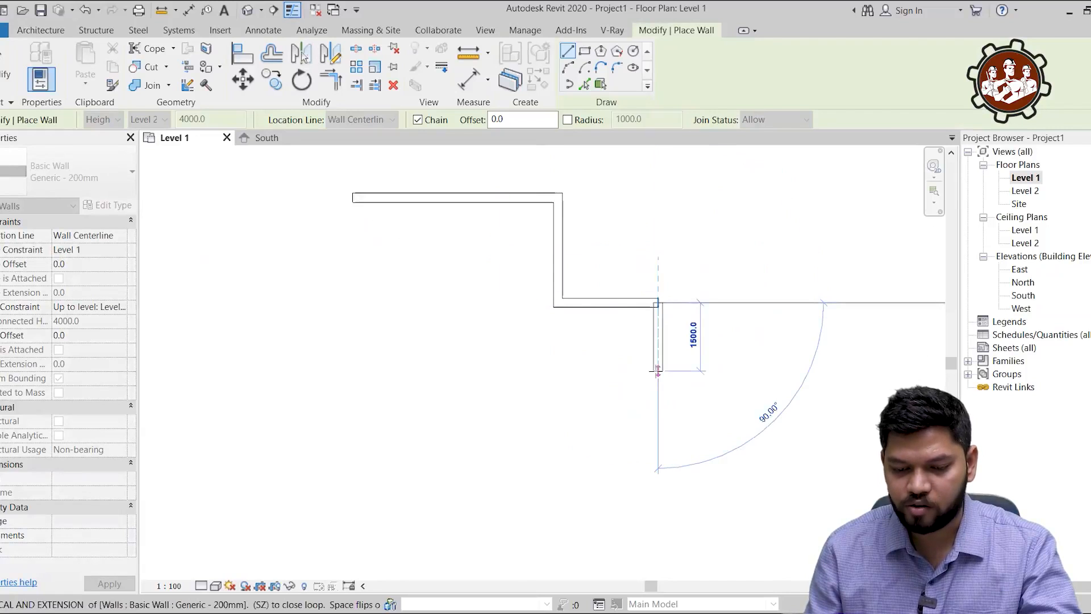
{"action": "left_click", "coordinate": [658, 382]}
{"action": "left_click", "coordinate": [819, 383]}
{"action": "scroll", "coordinate": [815, 438], "scroll_direction": "down", "scroll_amount": 3}
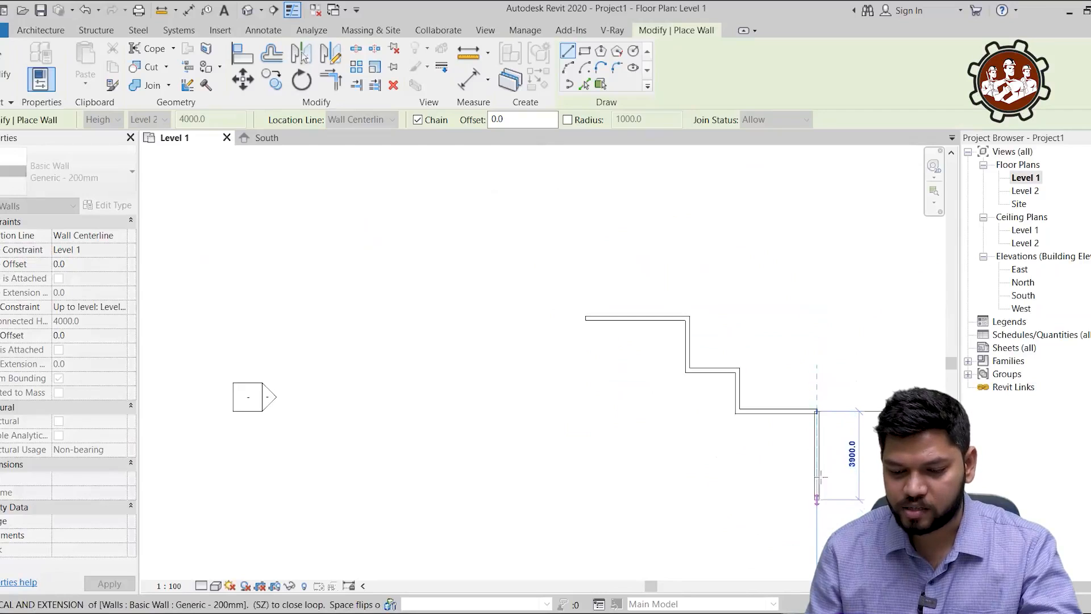
Continue the chain around the right wing and back along the lower side, with a notch about 2200 mm wide before the bottom wall.
{"action": "left_click", "coordinate": [817, 455]}
{"action": "left_click", "coordinate": [664, 457]}
{"action": "left_click", "coordinate": [663, 410]}
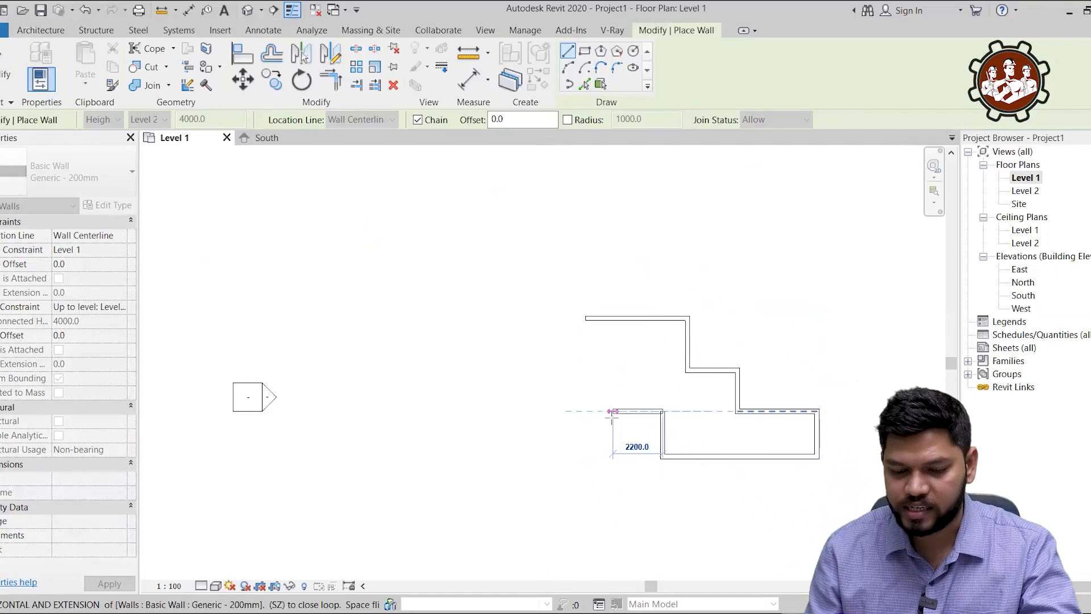
{"action": "left_click", "coordinate": [614, 485]}
{"action": "left_click", "coordinate": [586, 487]}
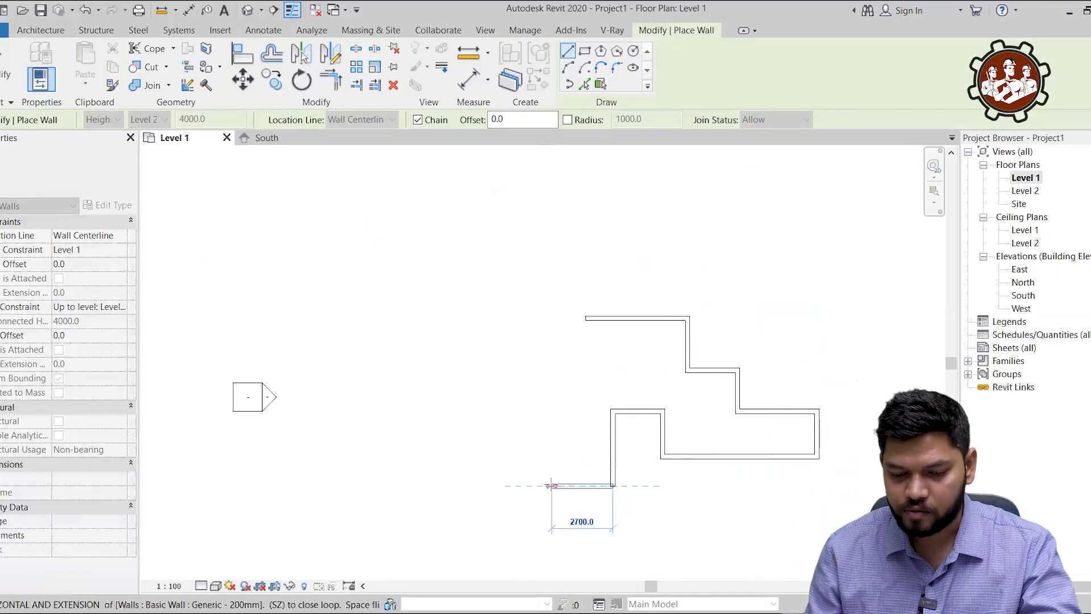
{"action": "left_click", "coordinate": [506, 485]}
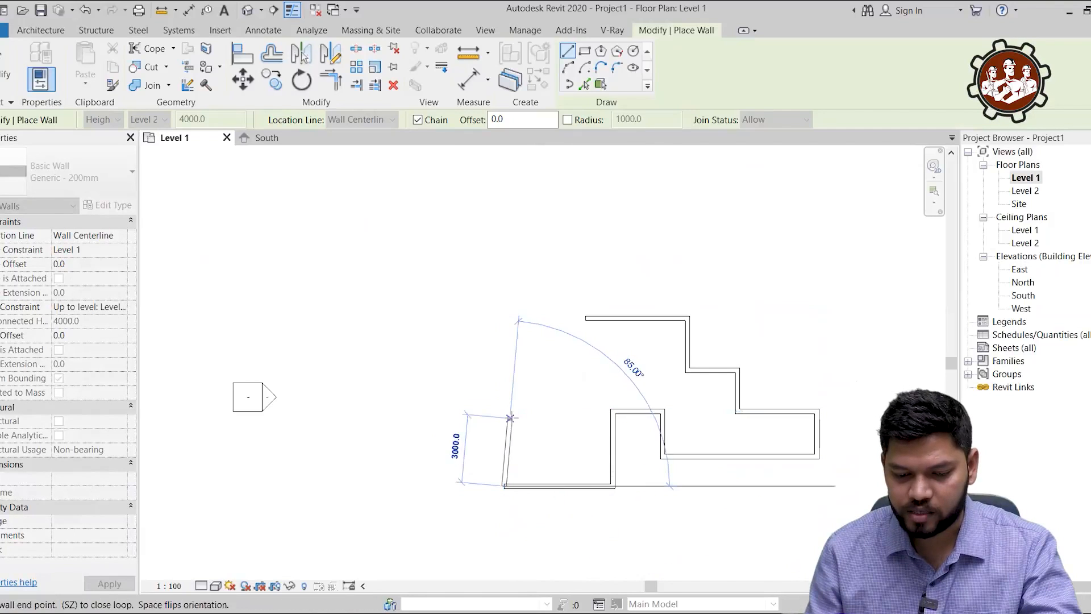
Close the outline along the left side with a slanted wall about 3000 mm long at 85°, a small projection, and a return to the first wall.
{"action": "left_click", "coordinate": [509, 418]}
{"action": "left_click", "coordinate": [473, 418]}
{"action": "left_click", "coordinate": [473, 370]}
{"action": "left_click", "coordinate": [504, 369]}
{"action": "left_click", "coordinate": [523, 312]}
{"action": "left_click", "coordinate": [585, 317]}
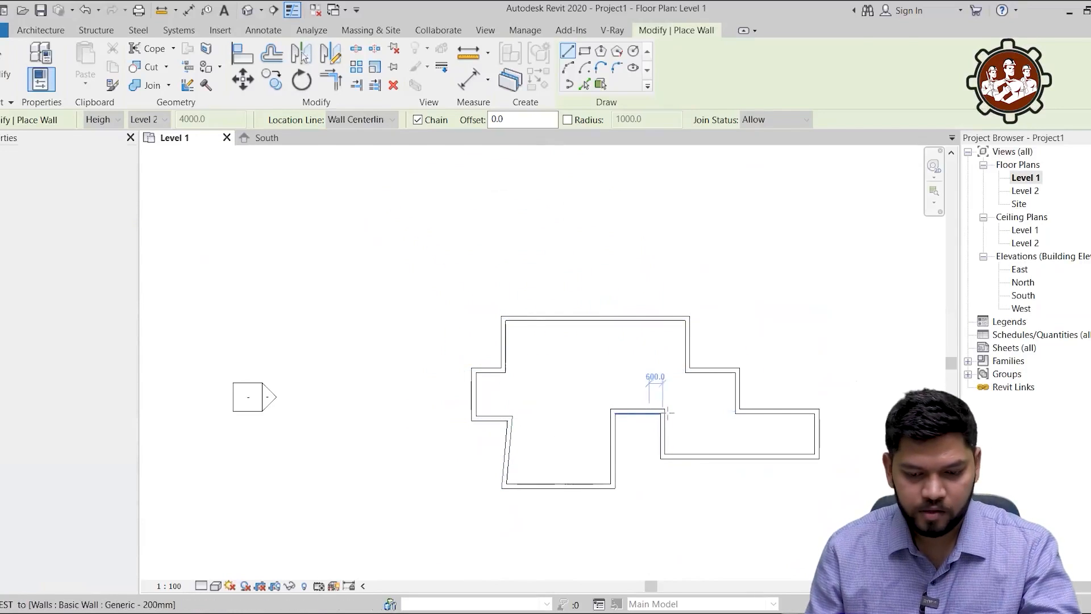
{"action": "key", "text": "Escape"}
{"action": "key", "text": "Escape"}
{"action": "scroll", "coordinate": [652, 414], "scroll_direction": "up", "scroll_amount": 2}
{"action": "middle_click_drag", "start_coordinate": [644, 413], "coordinate": [616, 355]}
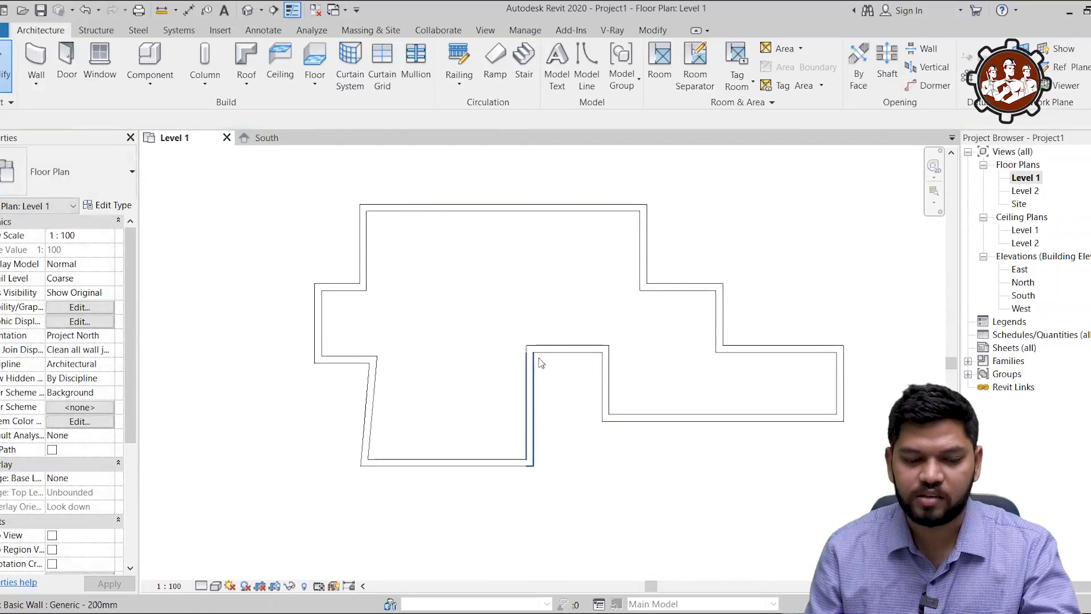
{"action": "scroll", "coordinate": [468, 319], "scroll_direction": "down", "scroll_amount": 2}
{"action": "middle_click_drag", "start_coordinate": [556, 430], "coordinate": [562, 442]}
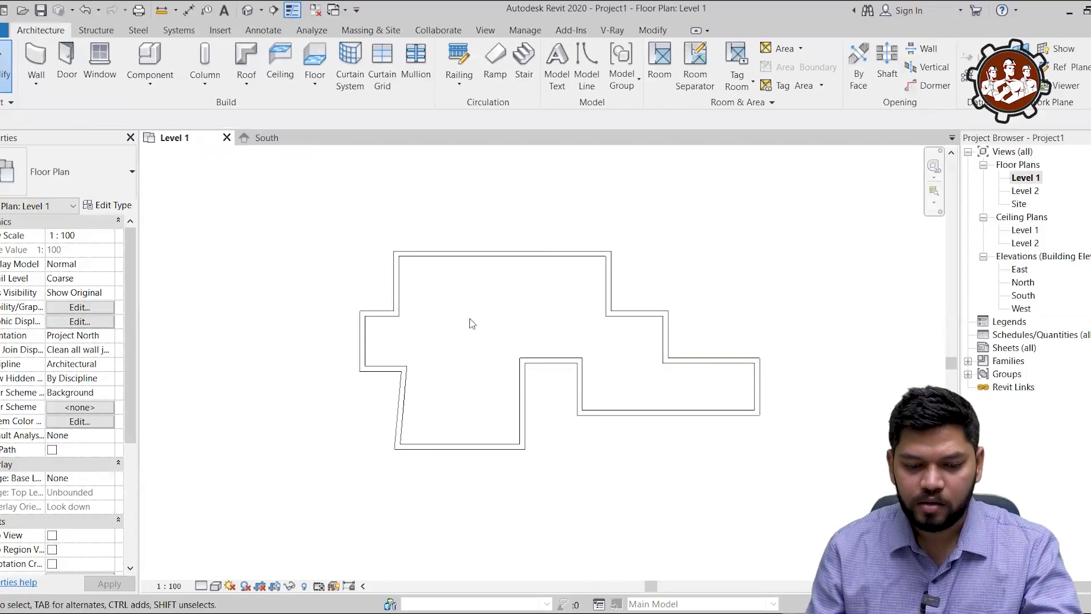
{"action": "scroll", "coordinate": [471, 323], "scroll_direction": "up", "scroll_amount": 2}
{"action": "scroll", "coordinate": [473, 323], "scroll_direction": "down", "scroll_amount": 1}
{"action": "scroll", "coordinate": [477, 323], "scroll_direction": "up", "scroll_amount": 1}
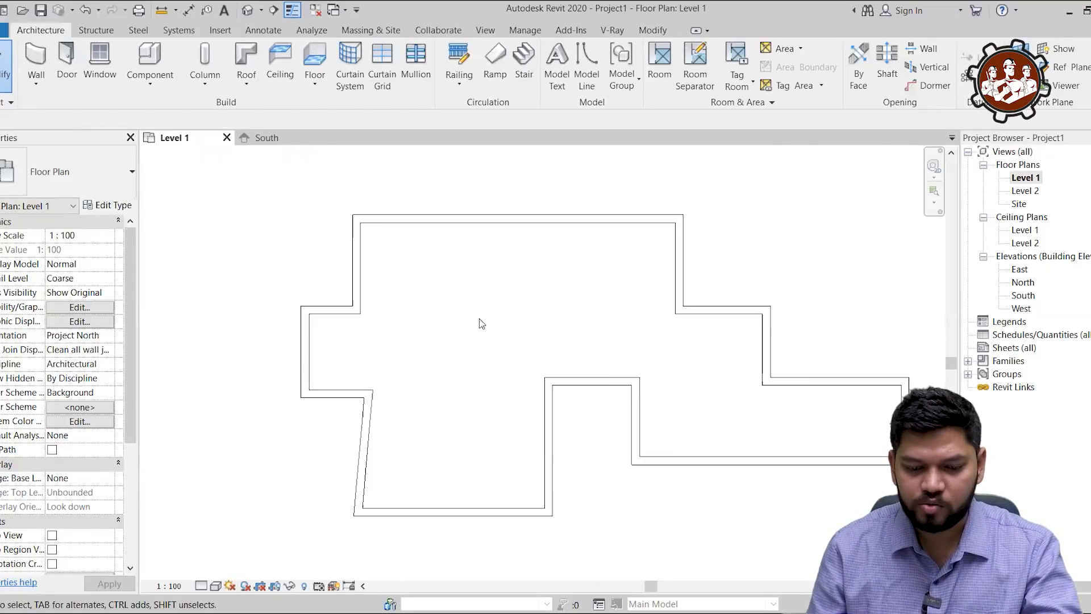
{"action": "scroll", "coordinate": [551, 263], "scroll_direction": "down", "scroll_amount": 1}
{"action": "scroll", "coordinate": [485, 285], "scroll_direction": "down", "scroll_amount": 1}
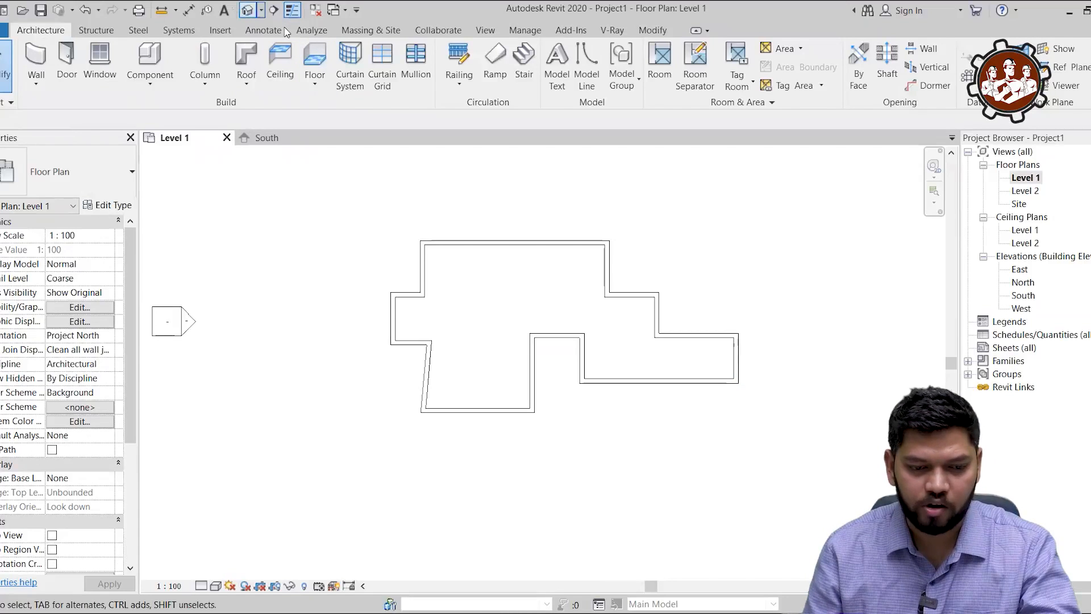
Open the default 3D view to inspect the closed wall outline.
{"action": "left_click", "coordinate": [248, 10]}
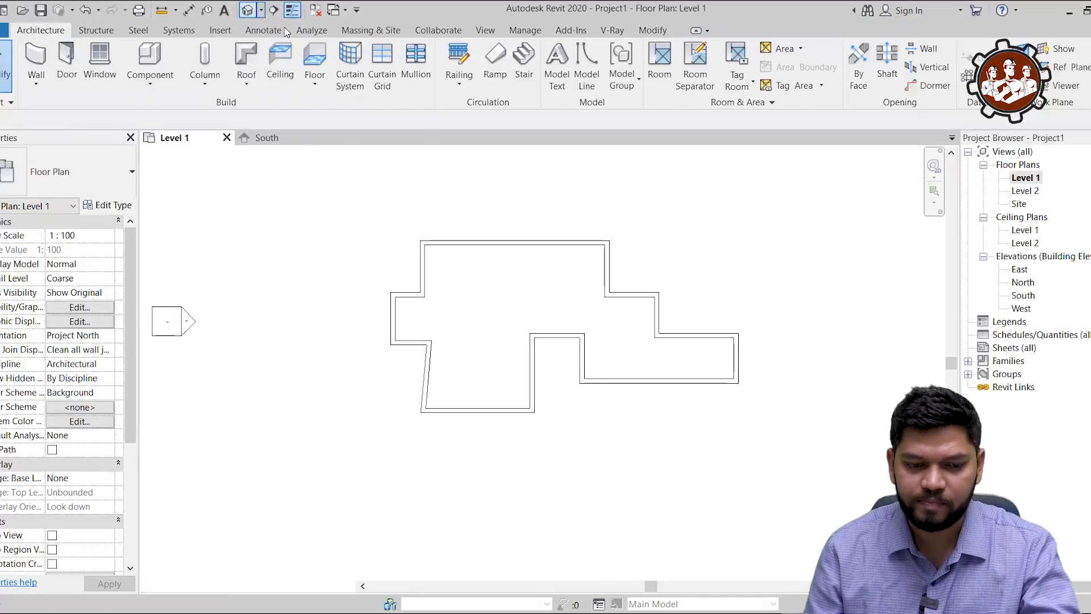
{"action": "scroll", "coordinate": [368, 320], "scroll_direction": "up", "scroll_amount": 2}
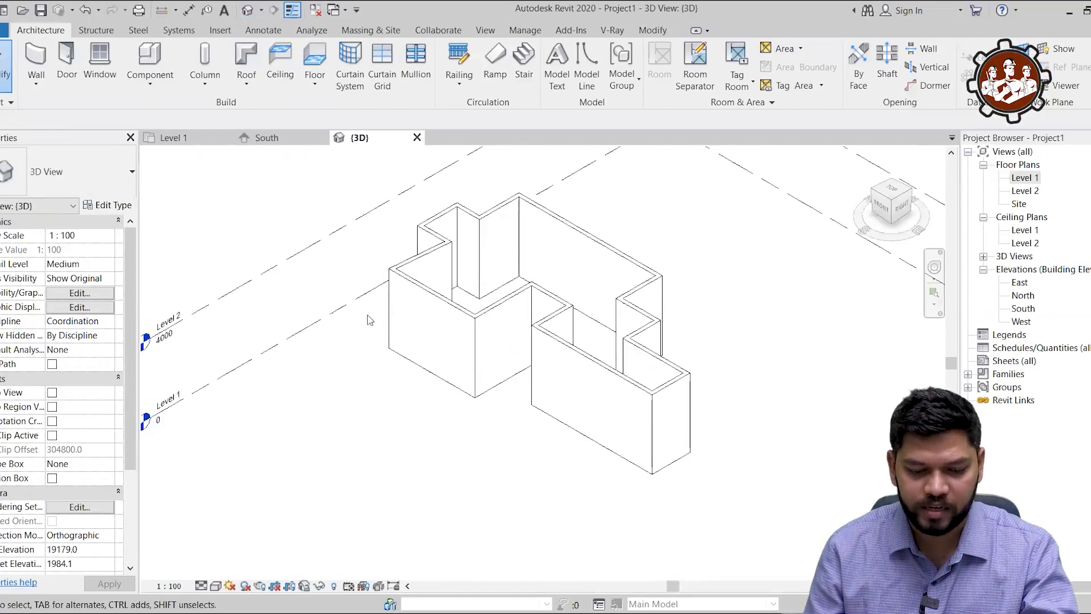
Examine the closed wall outline in the 3D view from several angles and distances.
{"action": "scroll", "coordinate": [586, 400], "scroll_direction": "down", "scroll_amount": 1}
{"action": "middle_click_drag", "start_coordinate": [717, 448], "coordinate": [588, 351], "text": "shift"}
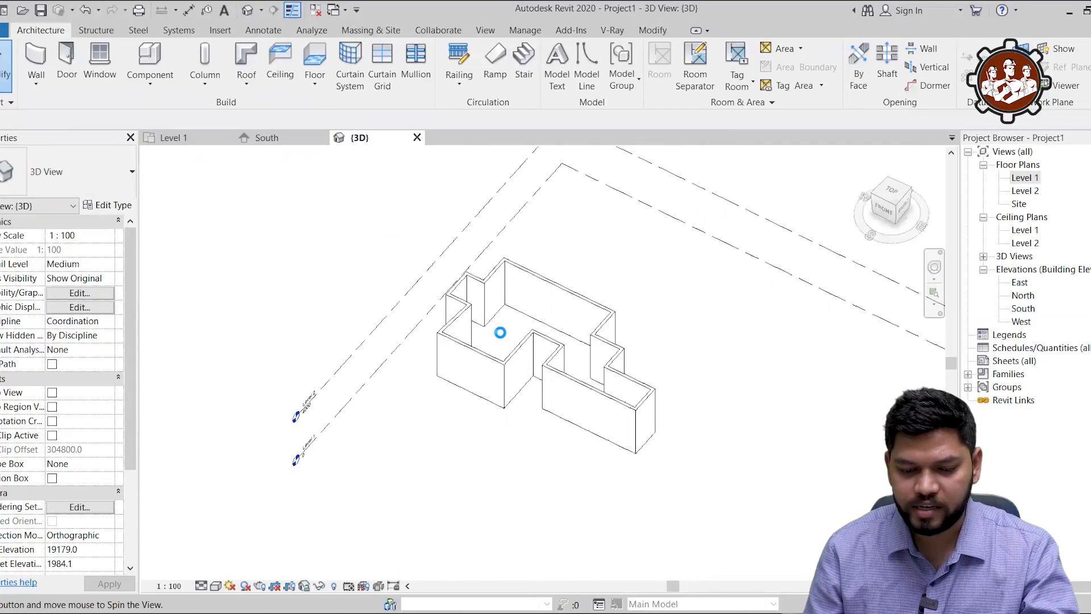
{"action": "scroll", "coordinate": [500, 332], "scroll_direction": "up", "scroll_amount": 3}
{"action": "scroll", "coordinate": [625, 334], "scroll_direction": "down", "scroll_amount": 2}
{"action": "scroll", "coordinate": [689, 341], "scroll_direction": "down", "scroll_amount": 1}
{"action": "middle_click_drag", "start_coordinate": [692, 345], "coordinate": [721, 311], "text": "shift"}
{"action": "scroll", "coordinate": [507, 263], "scroll_direction": "down", "scroll_amount": 1}
{"action": "scroll", "coordinate": [646, 299], "scroll_direction": "up", "scroll_amount": 2}
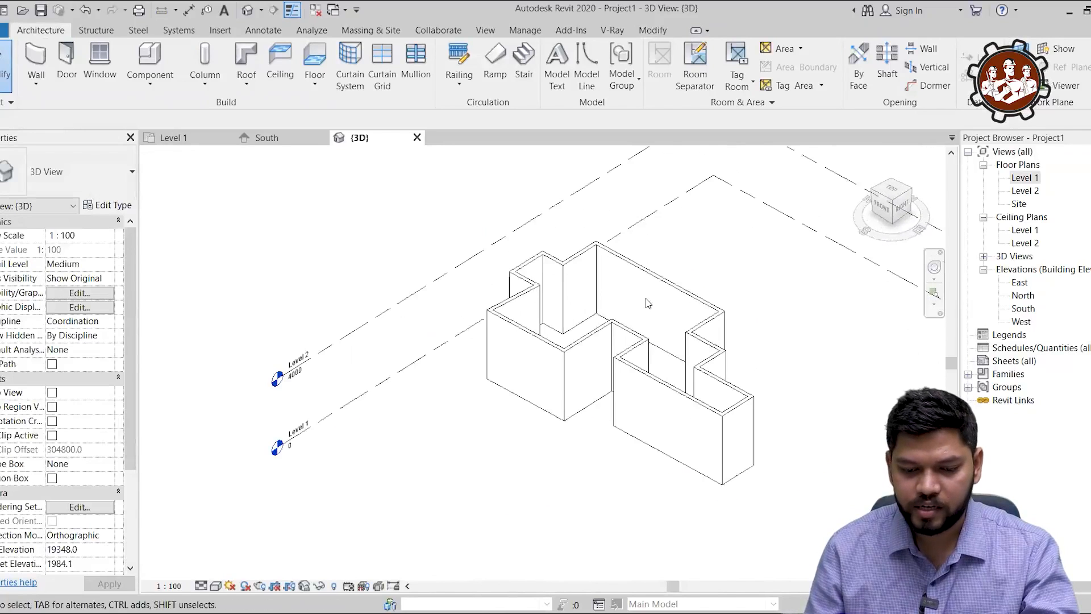
Set the 3D view's visual style to Realistic and inspect the walls around the outline.
{"action": "left_click", "coordinate": [216, 586]}
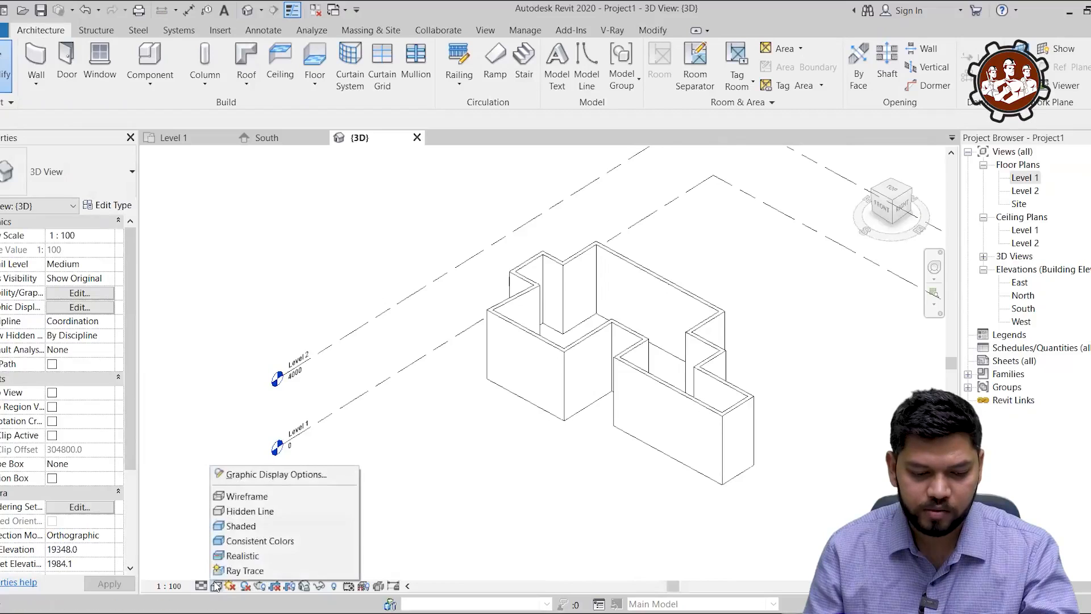
{"action": "left_click", "coordinate": [244, 556]}
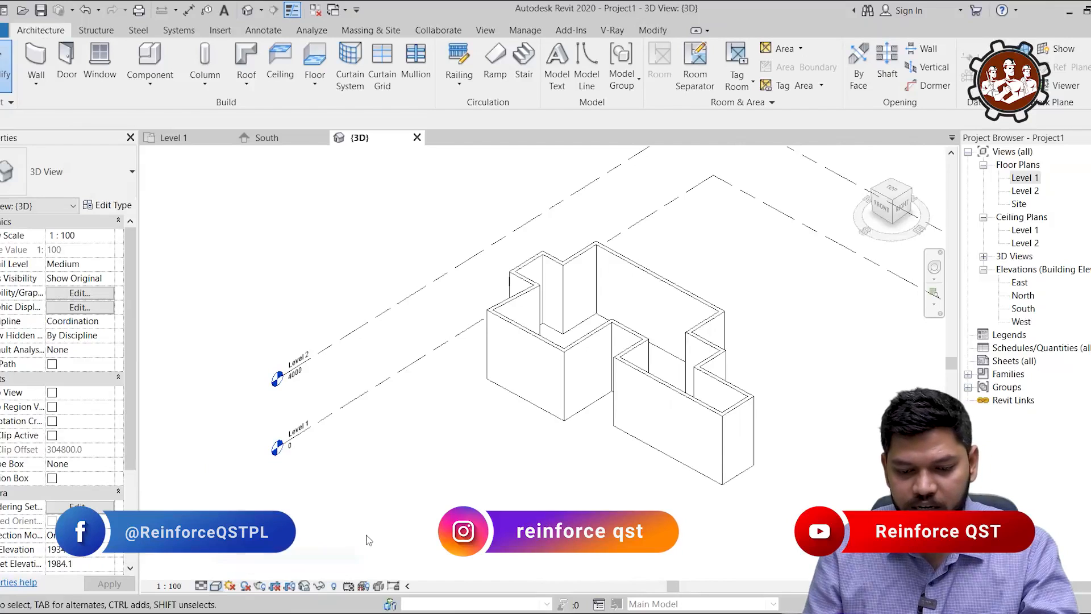
{"action": "scroll", "coordinate": [640, 338], "scroll_direction": "up", "scroll_amount": 3}
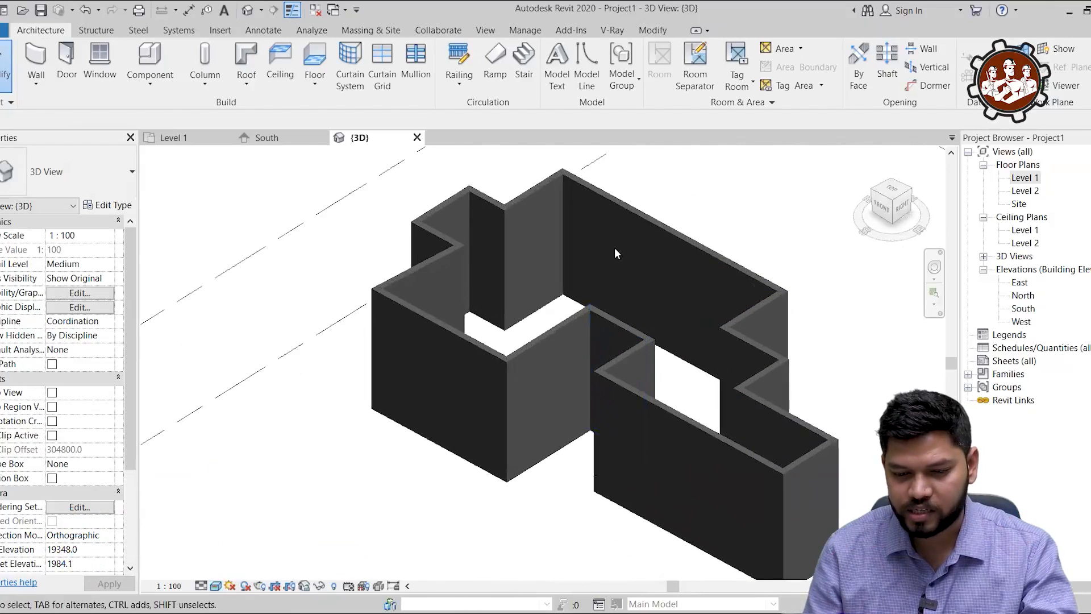
{"action": "scroll", "coordinate": [613, 247], "scroll_direction": "up", "scroll_amount": 2}
{"action": "scroll", "coordinate": [440, 301], "scroll_direction": "down", "scroll_amount": 3}
{"action": "scroll", "coordinate": [620, 310], "scroll_direction": "down", "scroll_amount": 3}
{"action": "middle_click_drag", "start_coordinate": [709, 363], "coordinate": [720, 392], "text": "shift"}
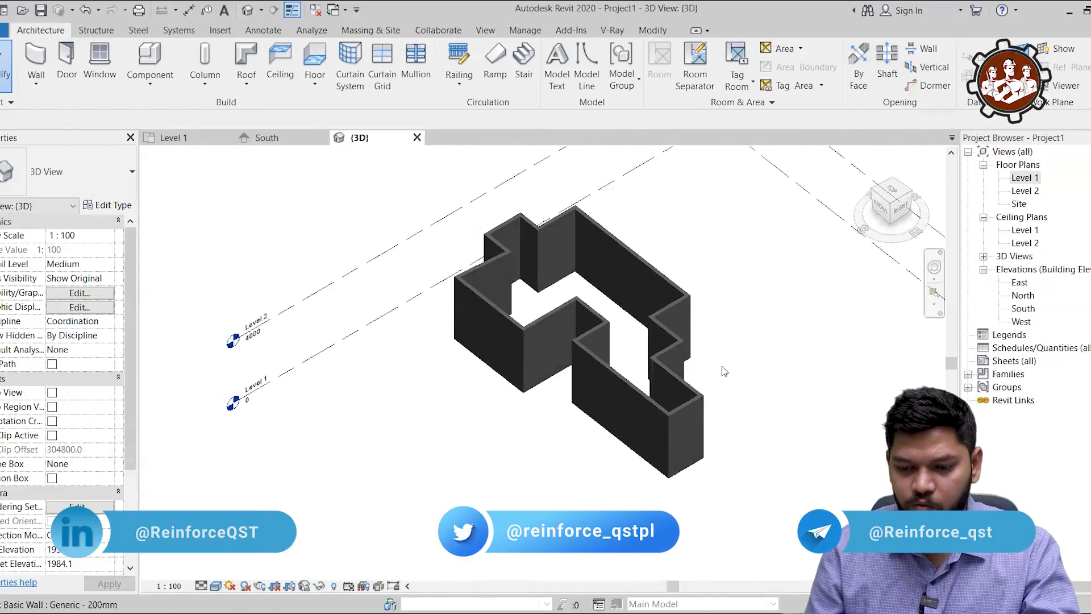
{"action": "scroll", "coordinate": [672, 268], "scroll_direction": "up", "scroll_amount": 3}
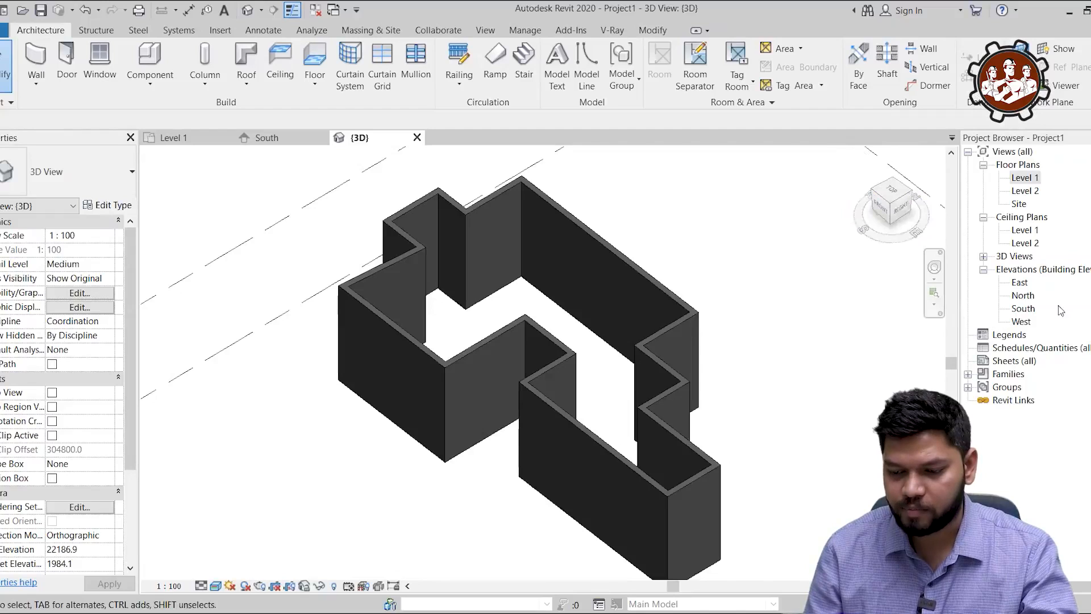
Open the South elevation and check the wall height against Level 1 and Level 2.
{"action": "double_click", "coordinate": [1024, 309]}
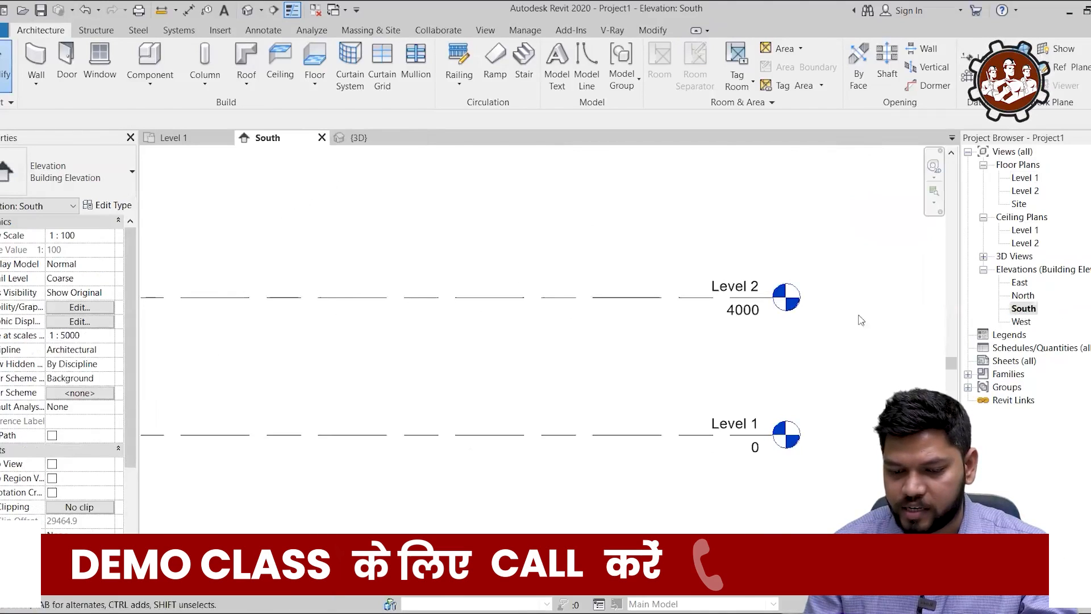
{"action": "scroll", "coordinate": [841, 318], "scroll_direction": "down", "scroll_amount": 3}
{"action": "middle_click_drag", "start_coordinate": [288, 346], "coordinate": [469, 349]}
{"action": "scroll", "coordinate": [331, 344], "scroll_direction": "up", "scroll_amount": 1}
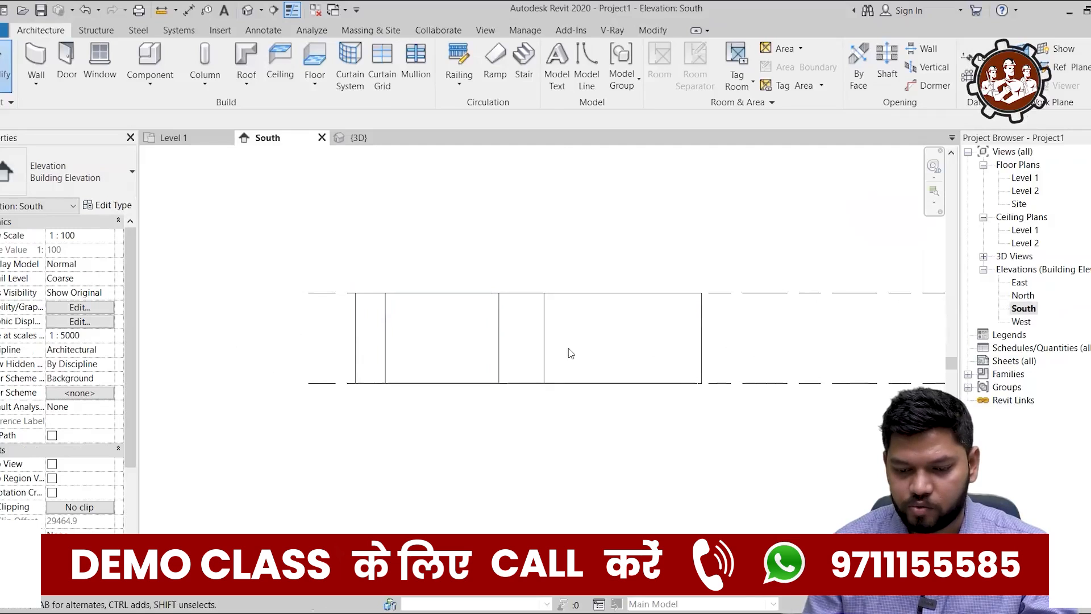
Return to the Level 1 floor plan with the full wall outline in view.
{"action": "double_click", "coordinate": [1021, 179]}
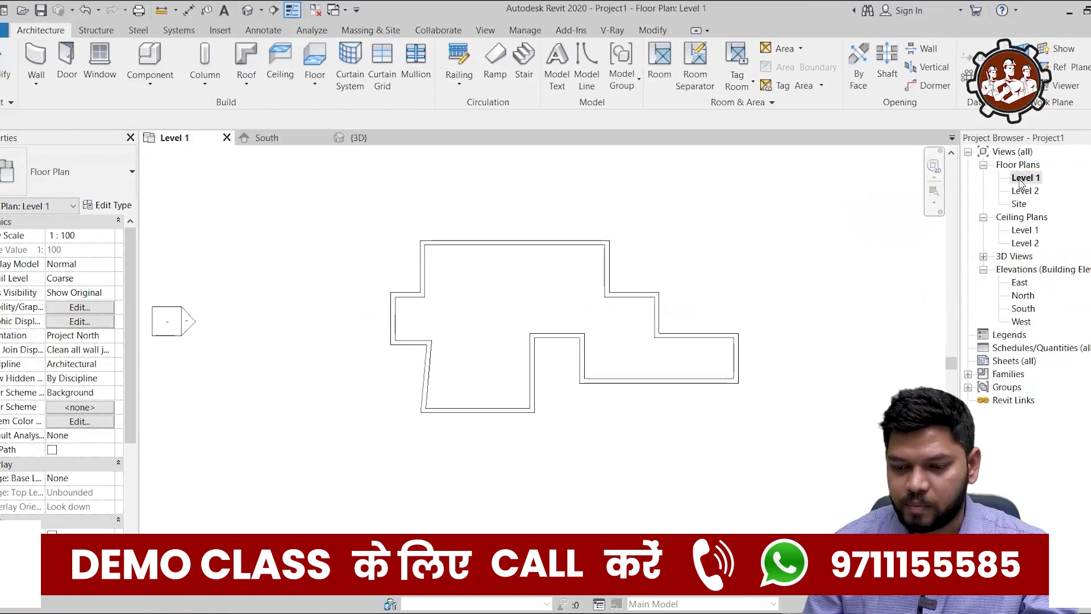
{"action": "scroll", "coordinate": [510, 284], "scroll_direction": "up", "scroll_amount": 1}
{"action": "scroll", "coordinate": [494, 254], "scroll_direction": "up", "scroll_amount": 1}
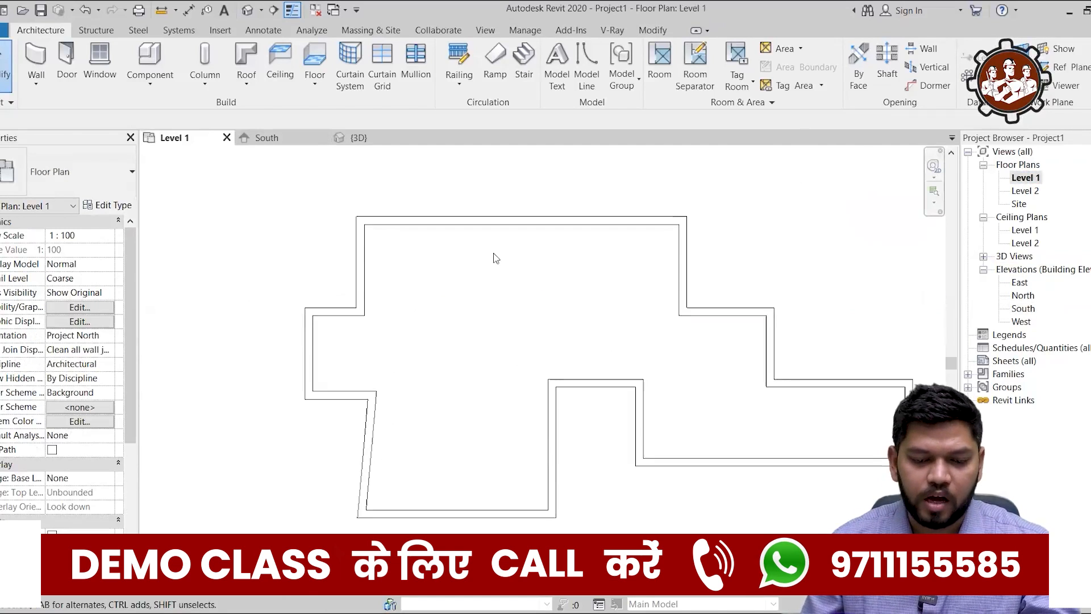
{"action": "scroll", "coordinate": [438, 237], "scroll_direction": "down", "scroll_amount": 1}
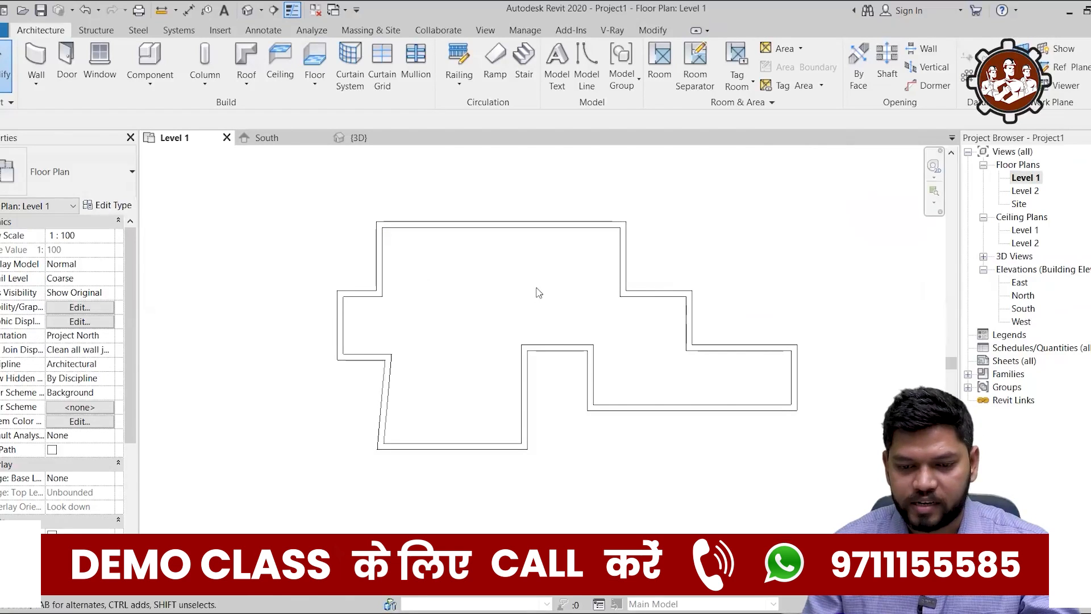
{"action": "key", "text": "w"}
{"action": "key", "text": "a"}
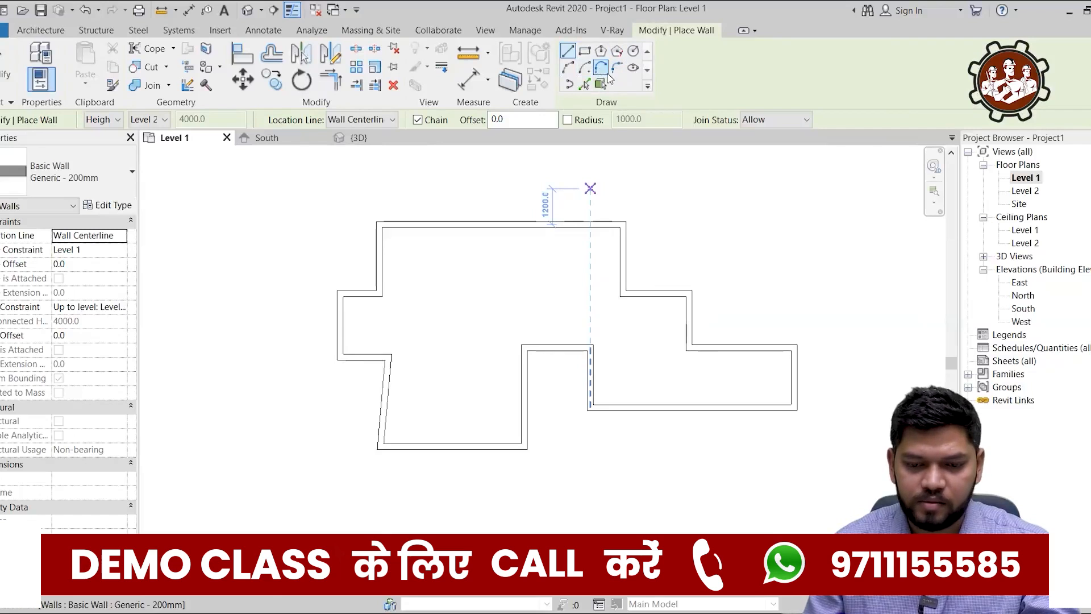
{"action": "key", "text": "Escape"}
{"action": "key", "text": "Escape"}
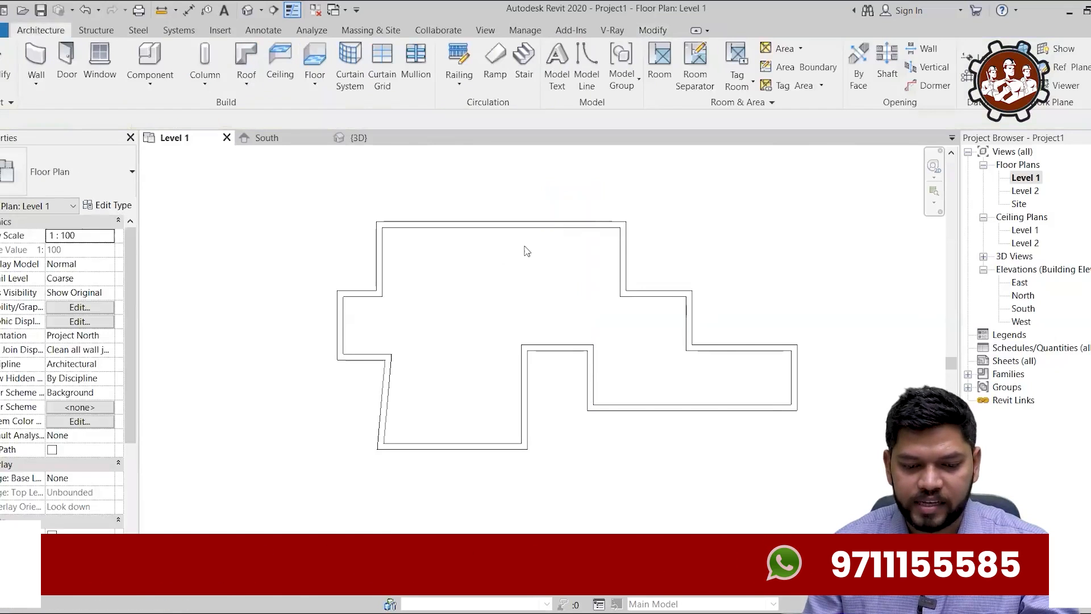
Set the structure layer thickness of the upper horizontal wall's type, Generic - 200mm, to 4.5" and apply the type change.
{"action": "left_click", "coordinate": [474, 227]}
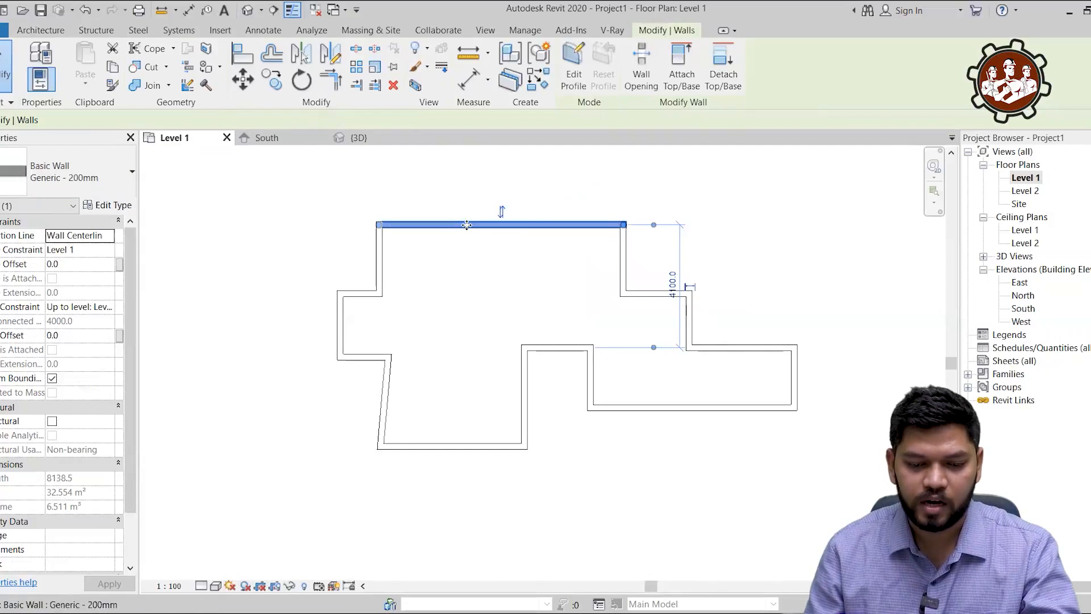
{"action": "left_click", "coordinate": [116, 209]}
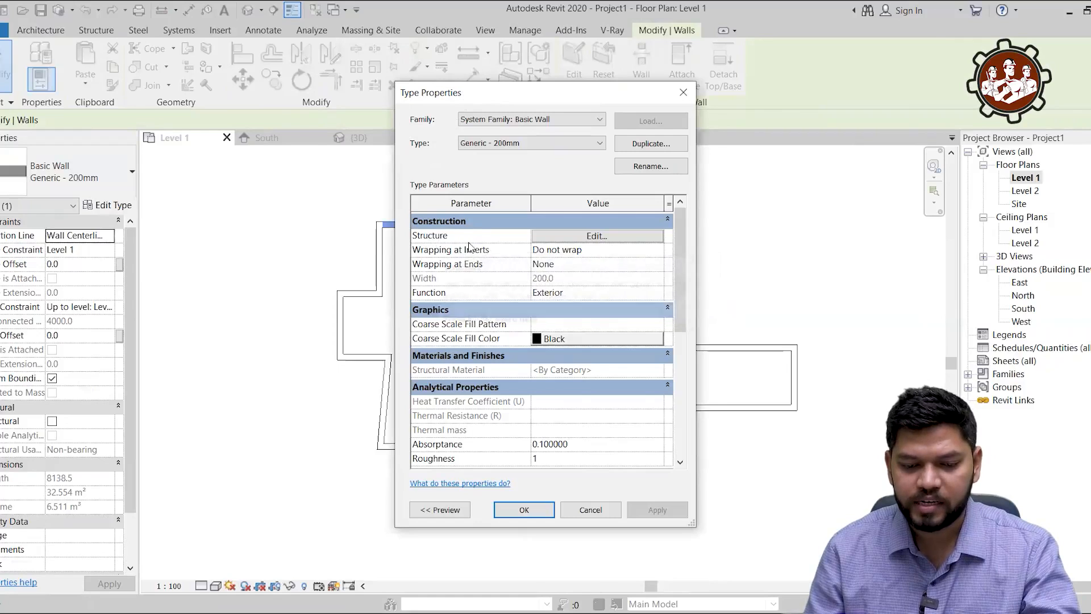
{"action": "left_click", "coordinate": [596, 236]}
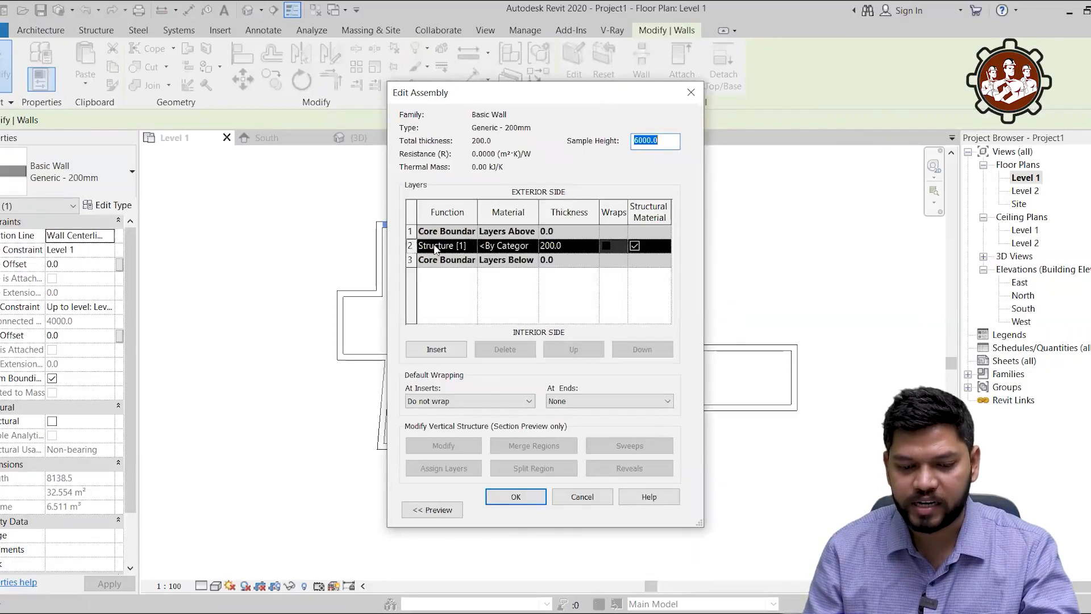
{"action": "left_click", "coordinate": [410, 245]}
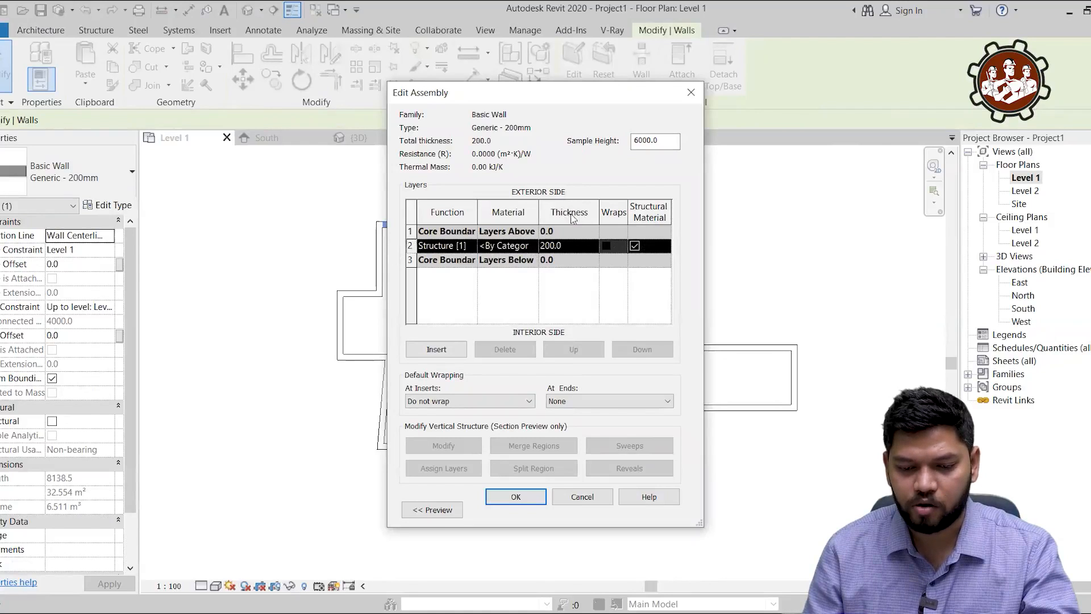
{"action": "left_click", "coordinate": [570, 245]}
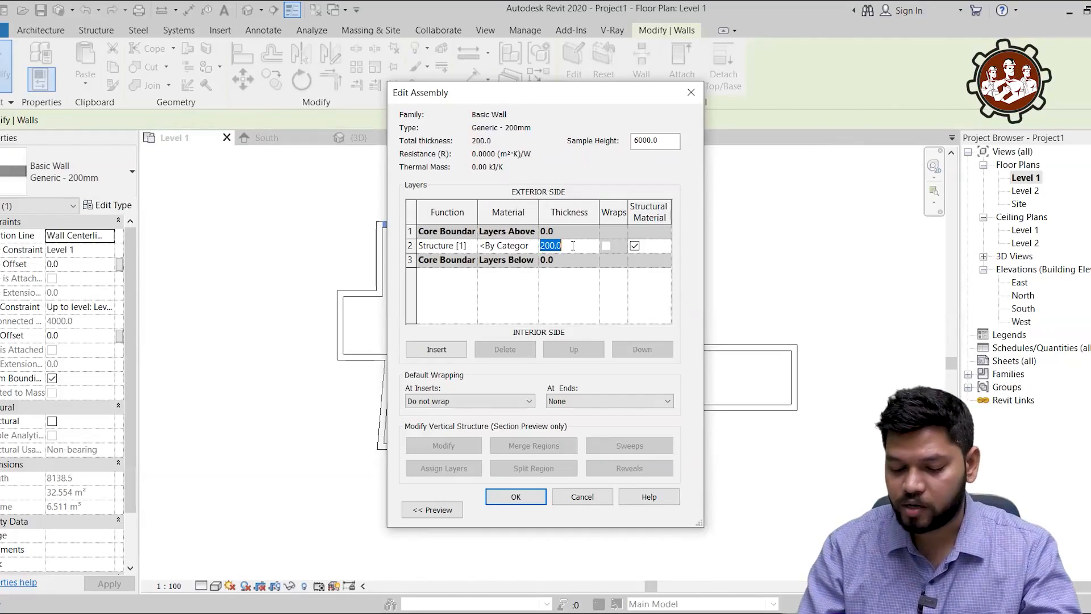
{"action": "type", "text": "4.5\""}
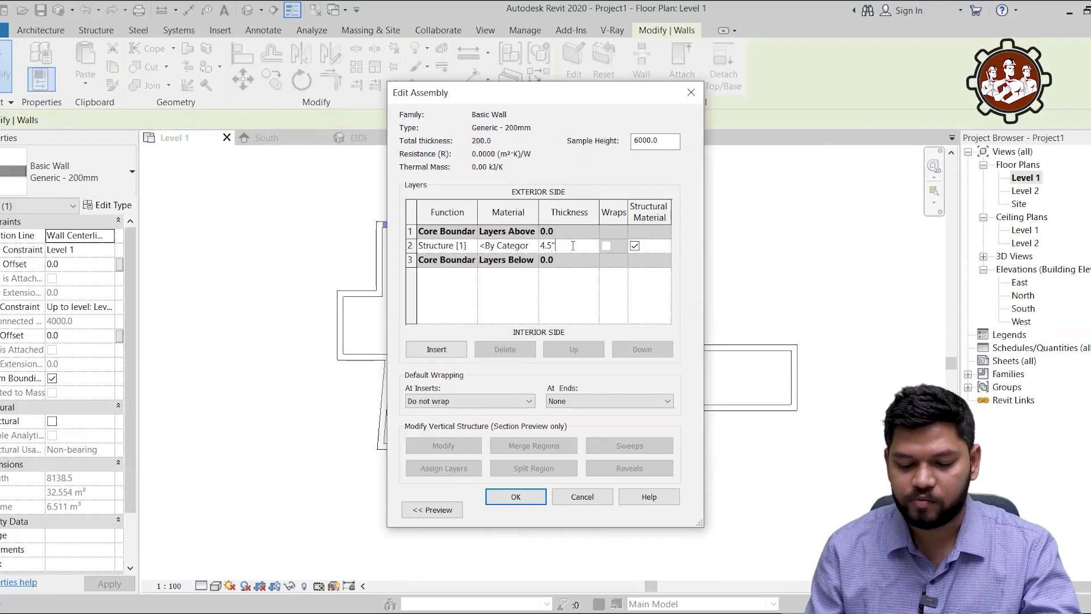
{"action": "key", "text": "Tab"}
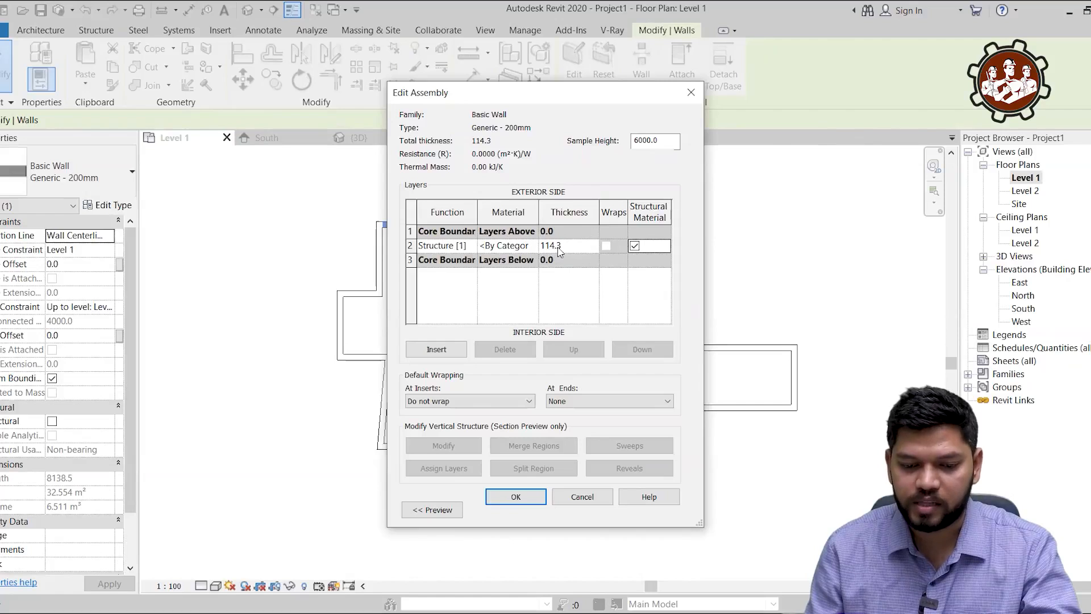
{"action": "left_click", "coordinate": [514, 497]}
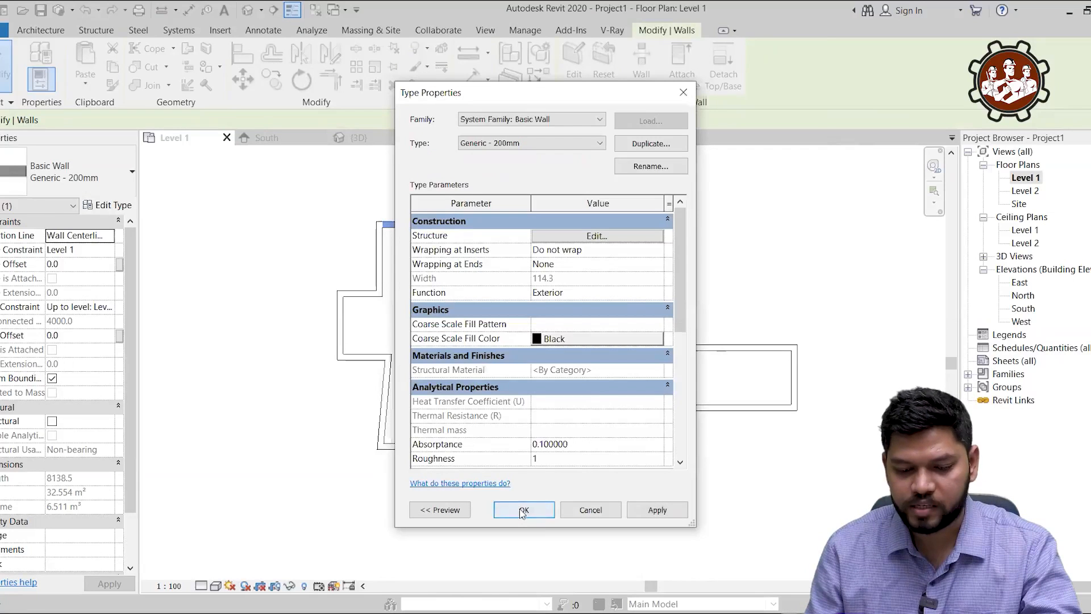
{"action": "left_click", "coordinate": [523, 510]}
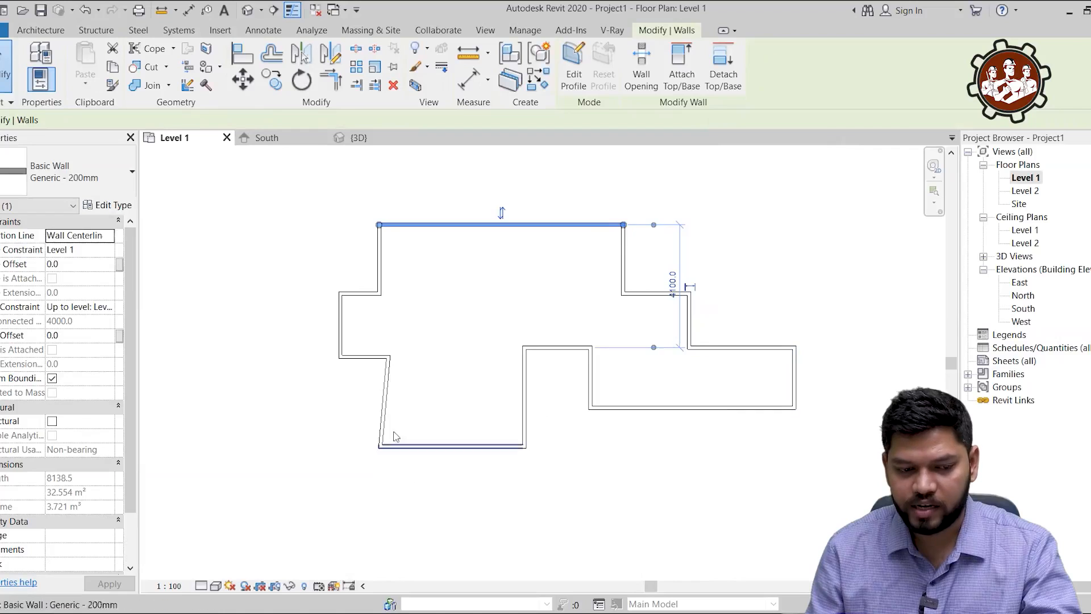
{"action": "left_click", "coordinate": [513, 248]}
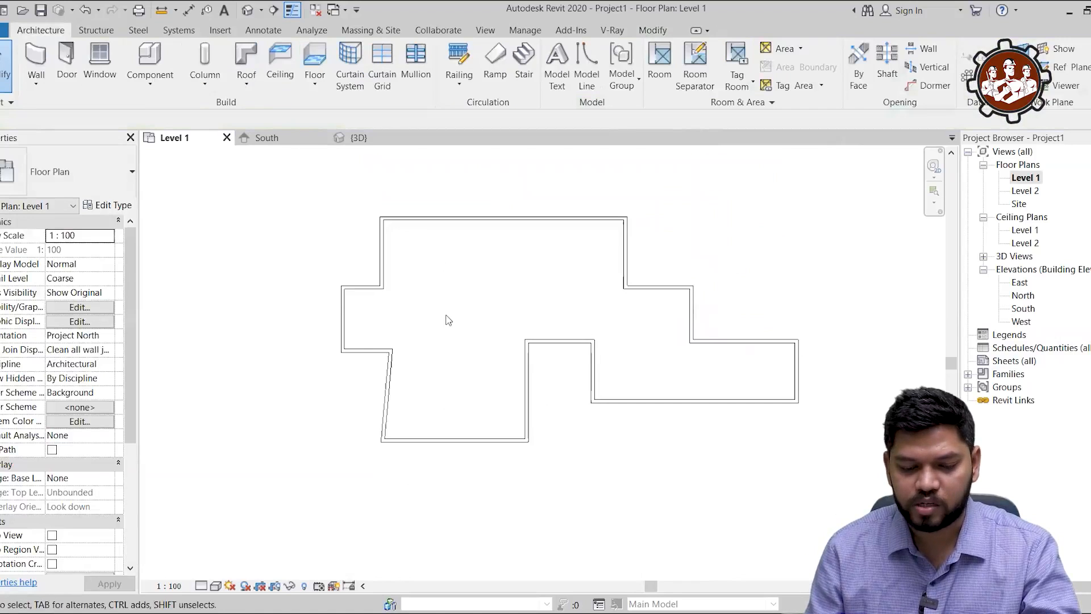
Open the 3D view and examine the wall thickness around the outline.
{"action": "scroll", "coordinate": [556, 274], "scroll_direction": "up", "scroll_amount": 1}
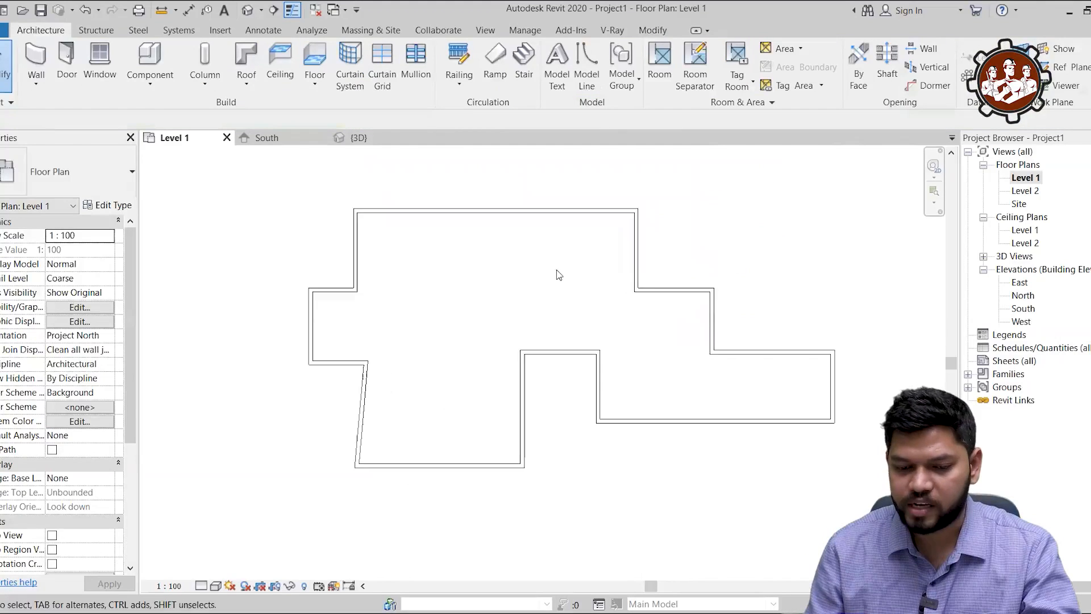
{"action": "left_click", "coordinate": [360, 142]}
{"action": "scroll", "coordinate": [605, 306], "scroll_direction": "down", "scroll_amount": 2}
{"action": "middle_click_drag", "start_coordinate": [642, 360], "coordinate": [700, 379], "text": "shift"}
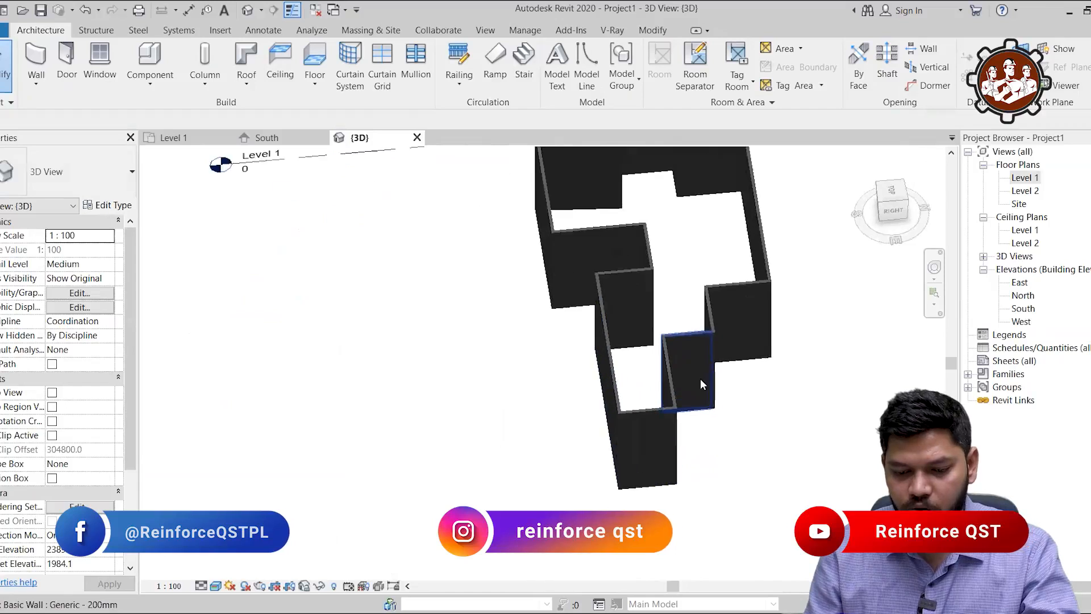
{"action": "scroll", "coordinate": [643, 380], "scroll_direction": "up", "scroll_amount": 5}
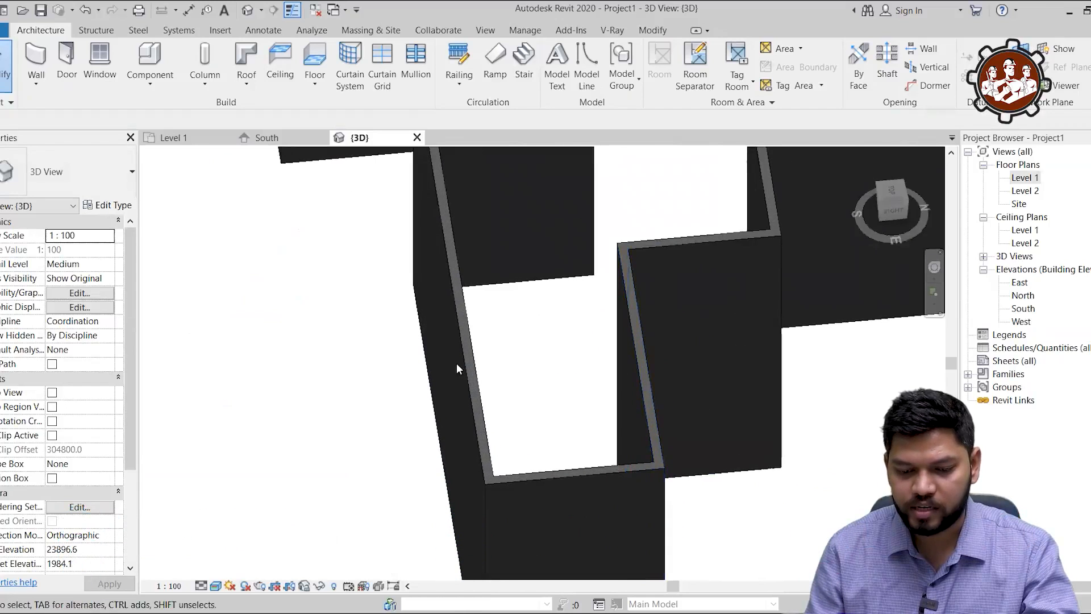
{"action": "scroll", "coordinate": [452, 373], "scroll_direction": "down", "scroll_amount": 3}
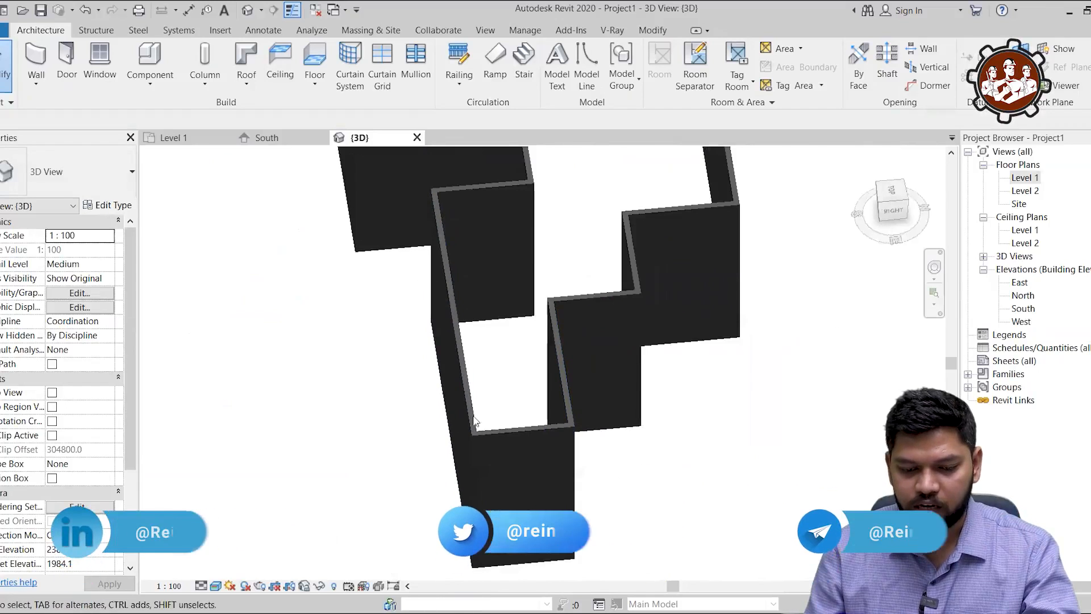
Duplicate the type of the short end wall on the right wing under the name 230mm thick.
{"action": "left_click", "coordinate": [519, 430]}
{"action": "scroll", "coordinate": [514, 433], "scroll_direction": "up", "scroll_amount": 3}
{"action": "middle_click_drag", "start_coordinate": [538, 435], "coordinate": [740, 421], "text": "shift"}
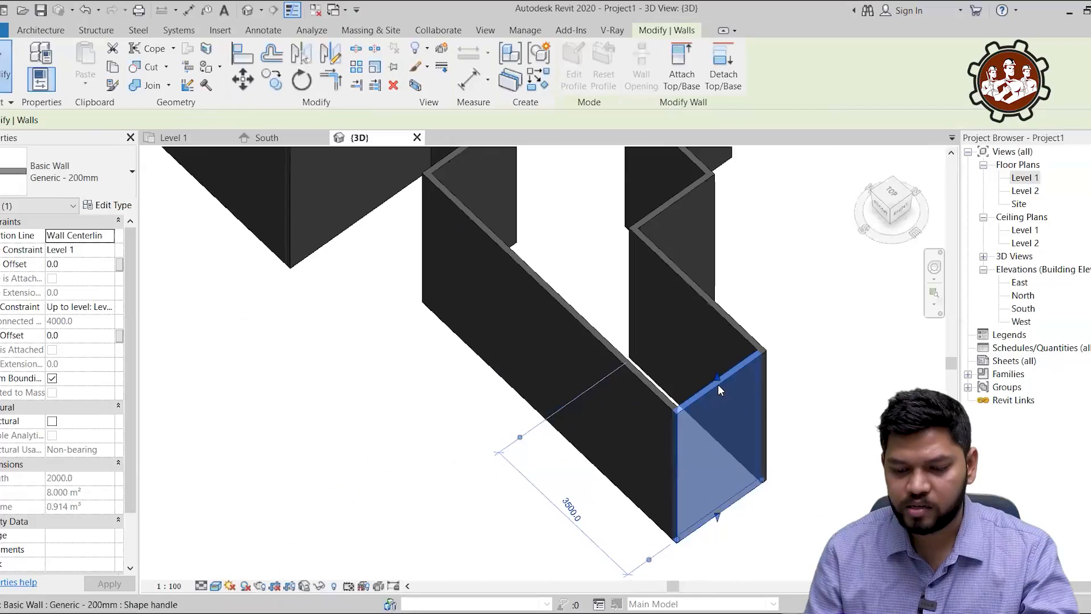
{"action": "left_click", "coordinate": [108, 204]}
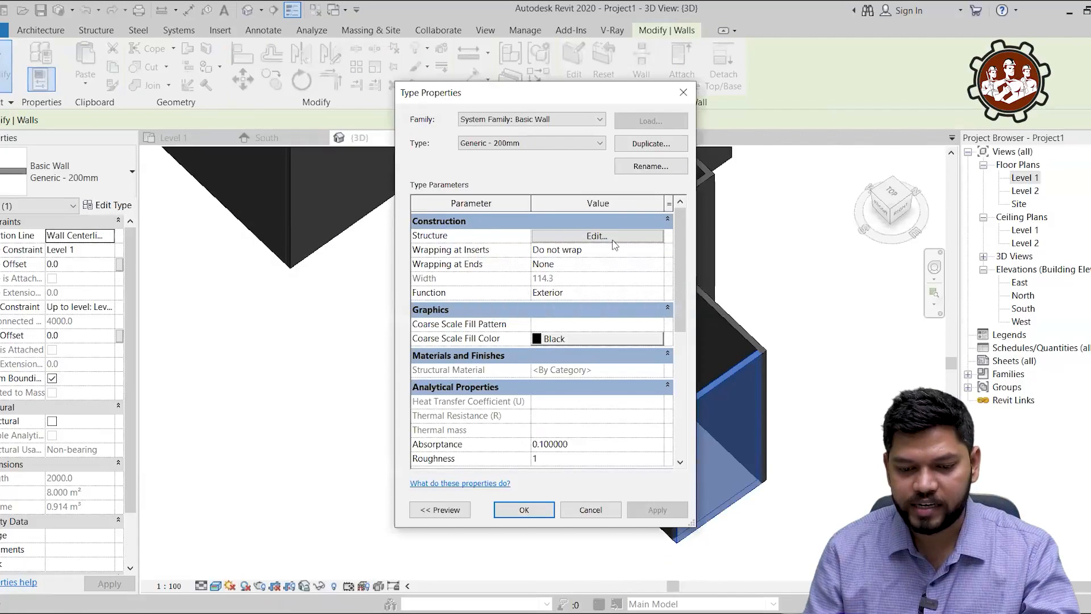
{"action": "left_click", "coordinate": [652, 145]}
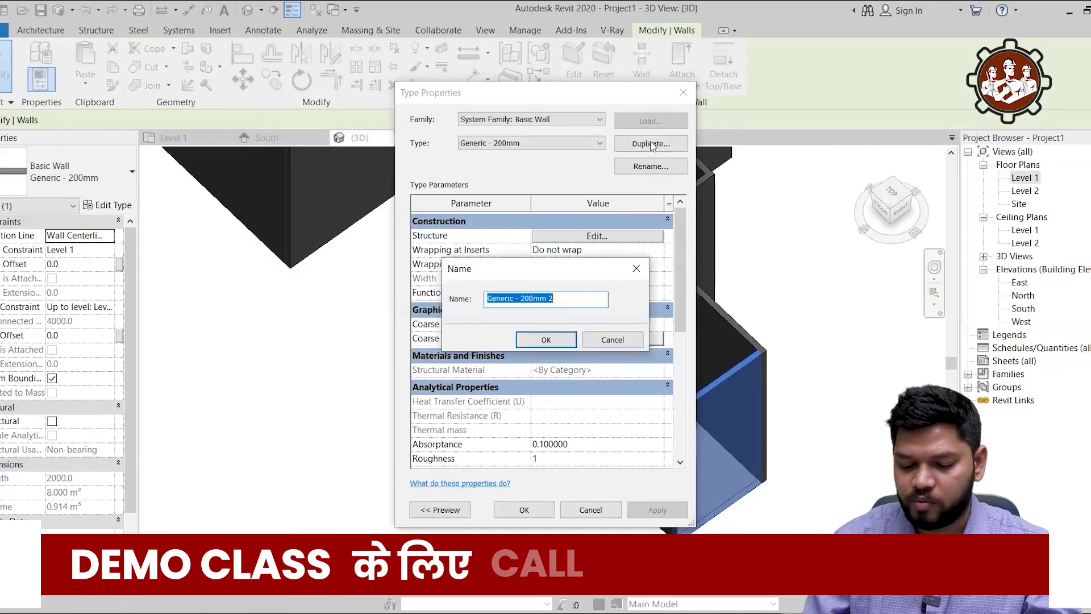
{"action": "type", "text": "230mm thiv"}
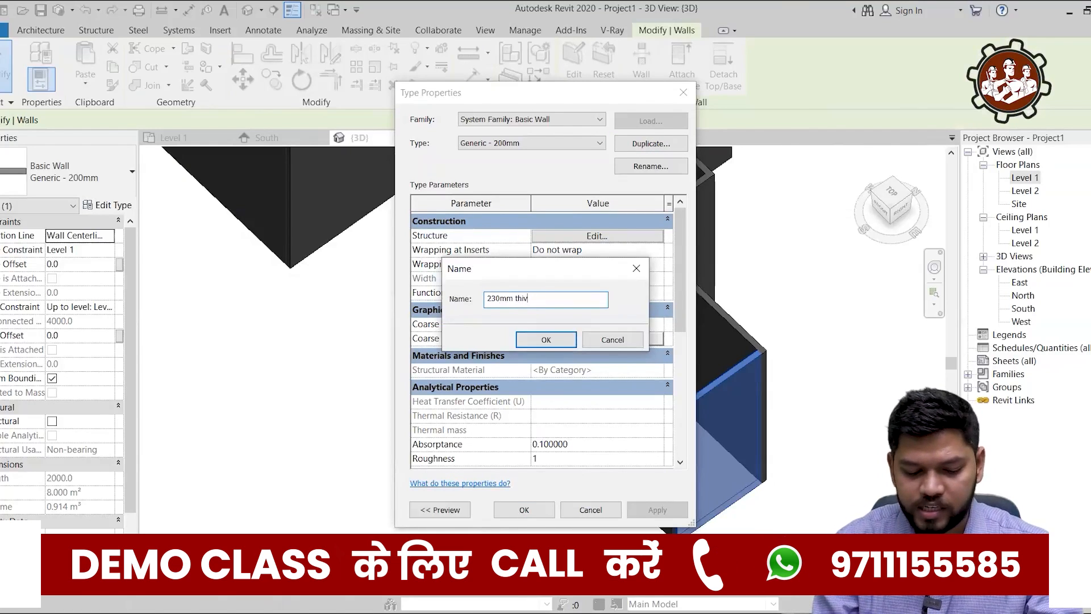
{"action": "type", "text": "kk"}
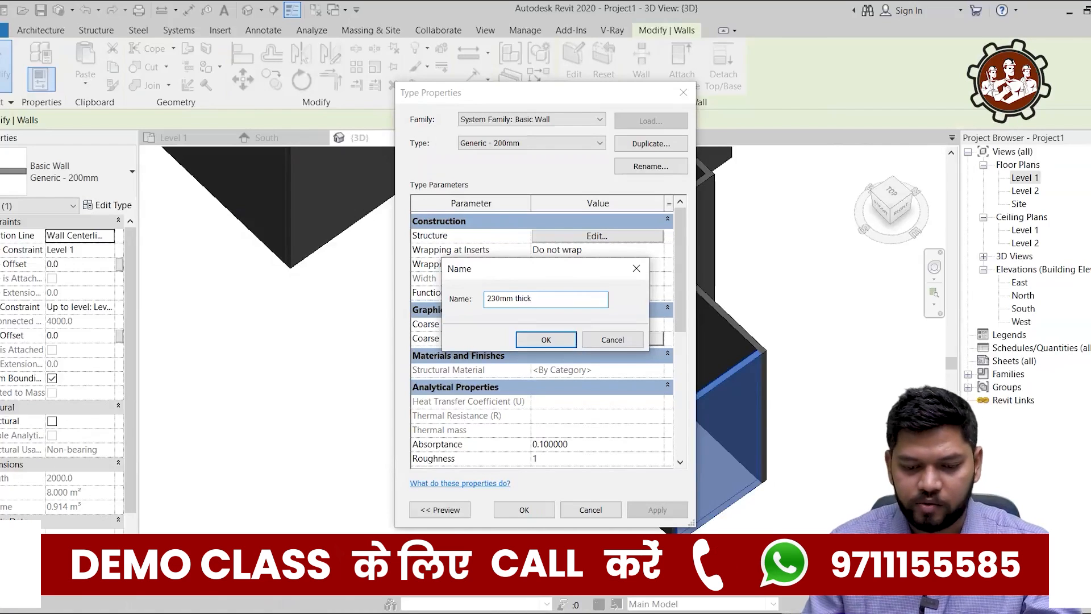
{"action": "left_click", "coordinate": [544, 339]}
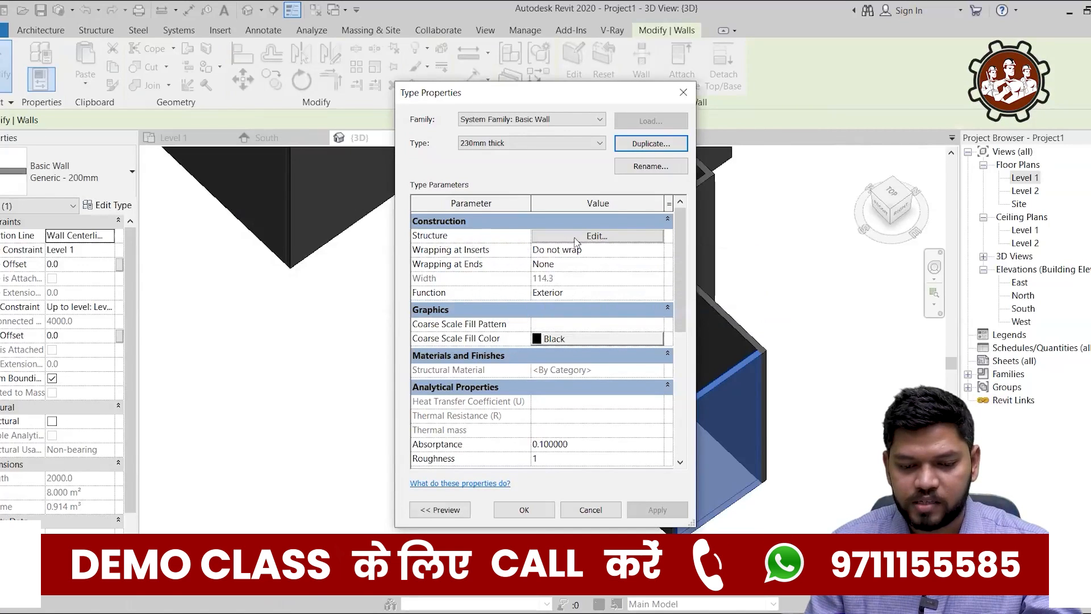
Set the structure layer thickness of the 230mm thick wall type to 230 mm and apply it to the short end wall.
{"action": "left_click", "coordinate": [594, 235]}
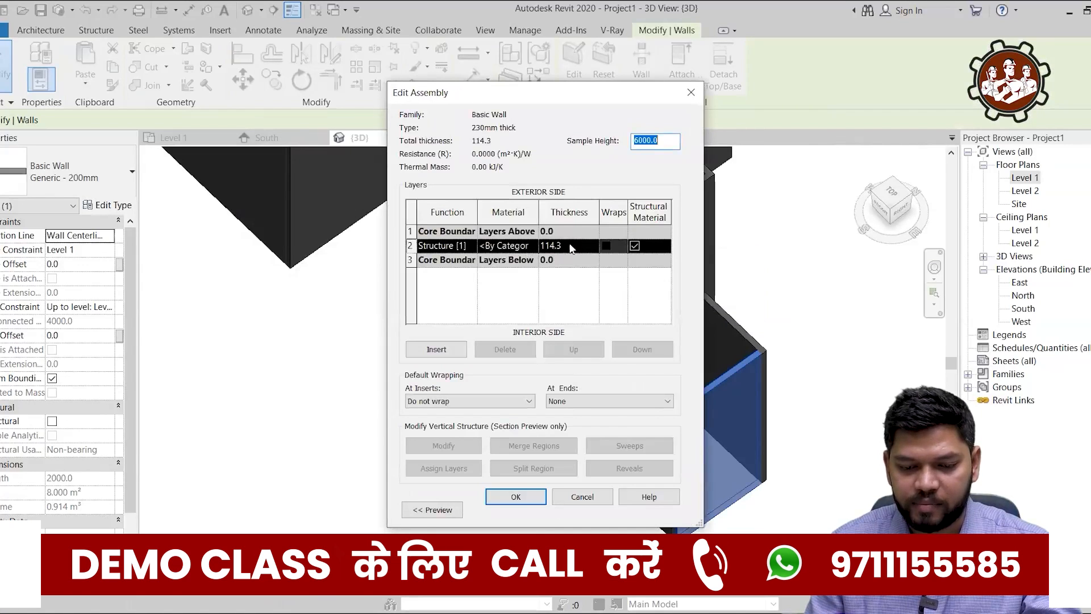
{"action": "left_click", "coordinate": [575, 248]}
{"action": "type", "text": "230"}
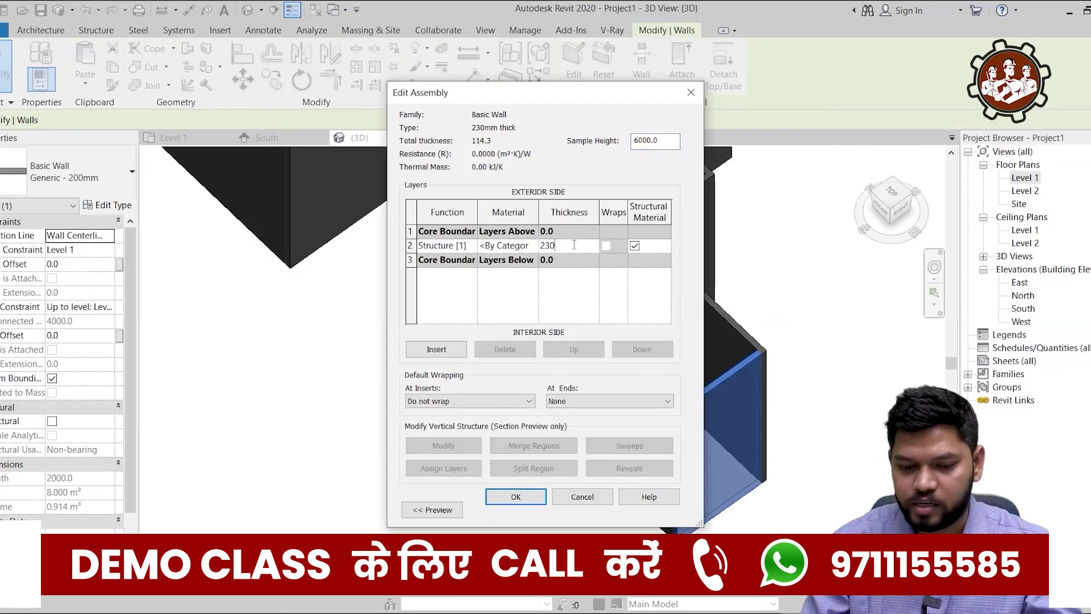
{"action": "left_click", "coordinate": [525, 497]}
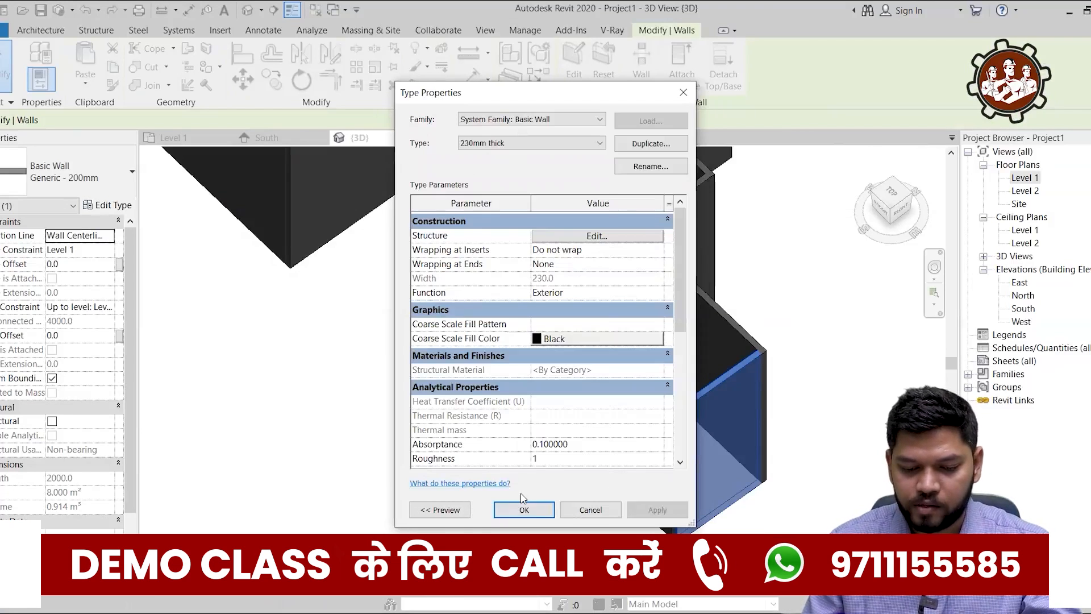
{"action": "left_click", "coordinate": [523, 508]}
{"action": "key", "text": "Escape"}
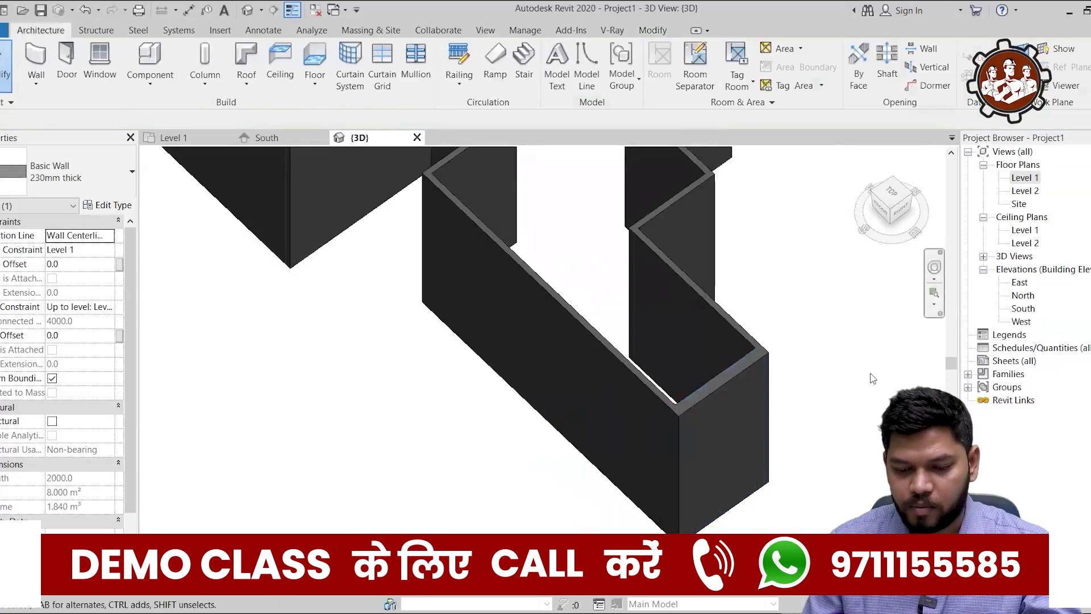
Examine the short end wall's thickness against the adjoining walls, and the whole outline from the home 3D orientation.
{"action": "scroll", "coordinate": [817, 317], "scroll_direction": "up", "scroll_amount": 5}
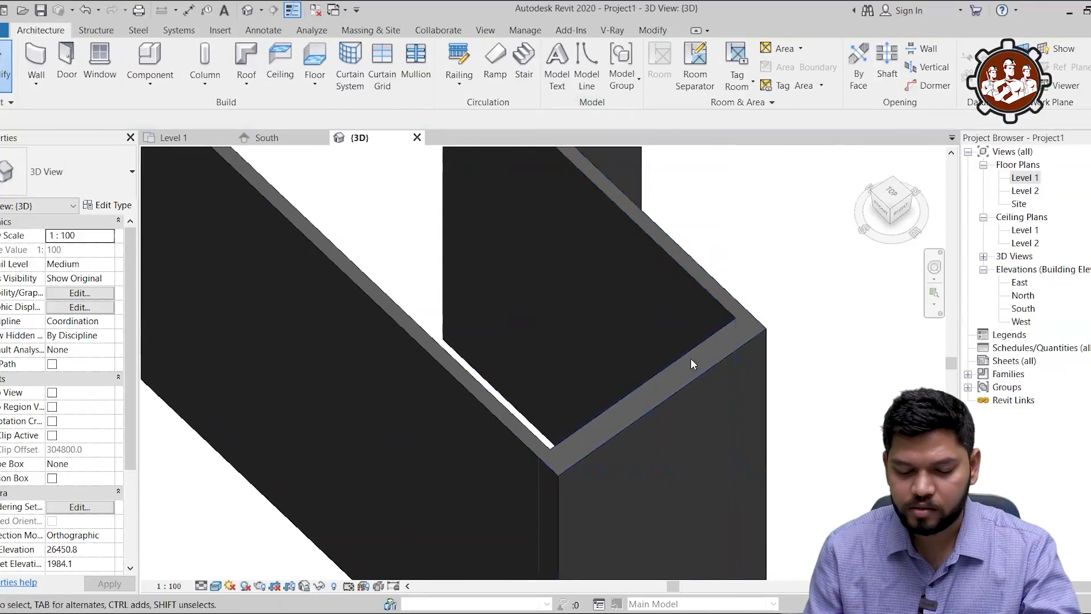
{"action": "scroll", "coordinate": [637, 386], "scroll_direction": "down", "scroll_amount": 6}
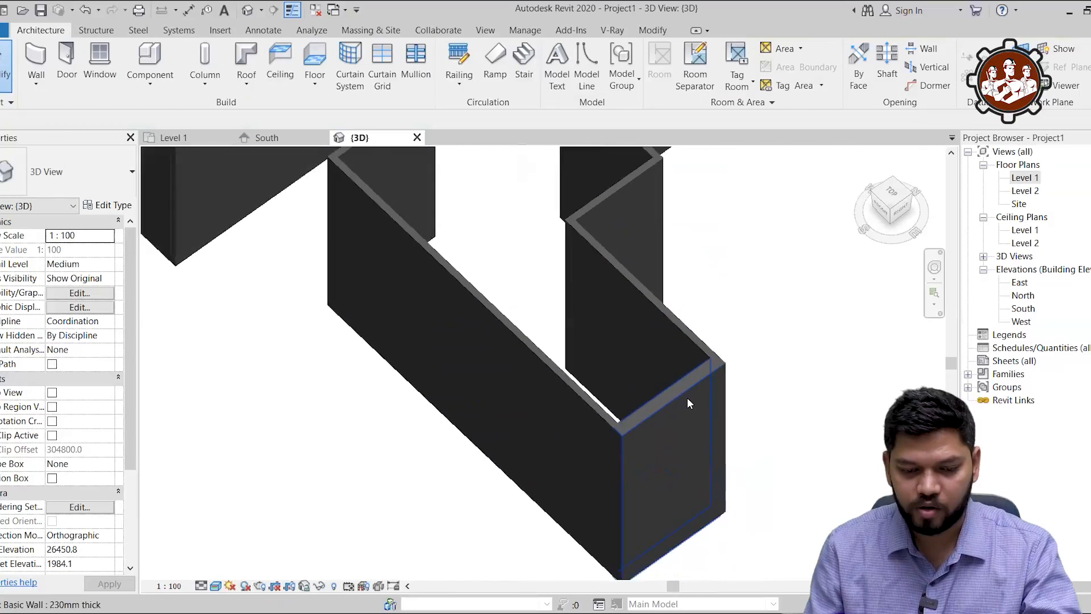
{"action": "middle_click_drag", "start_coordinate": [663, 387], "coordinate": [723, 310], "text": "shift"}
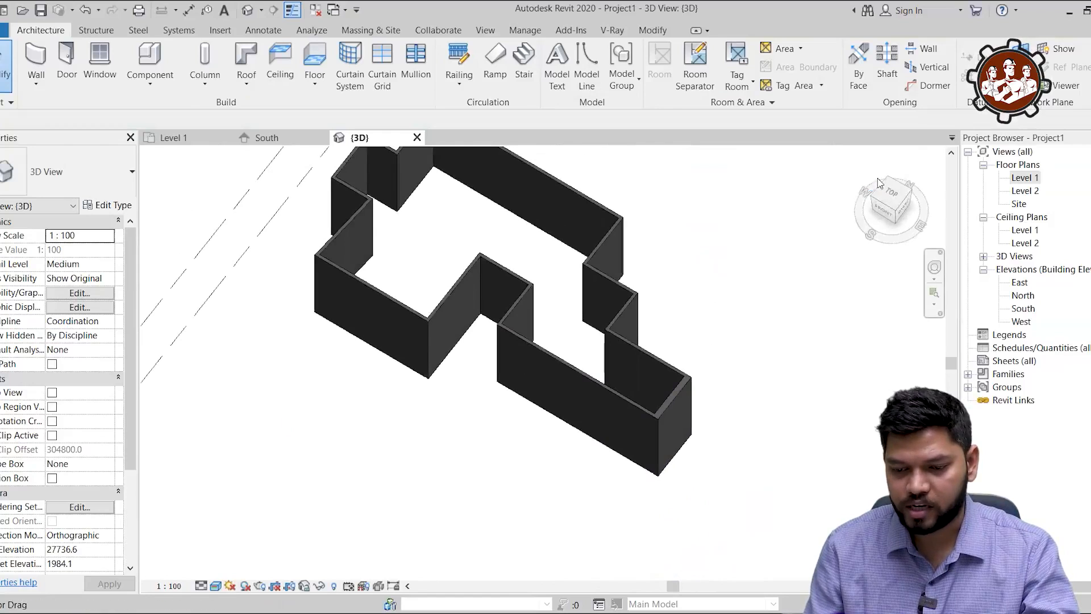
{"action": "left_click", "coordinate": [866, 157]}
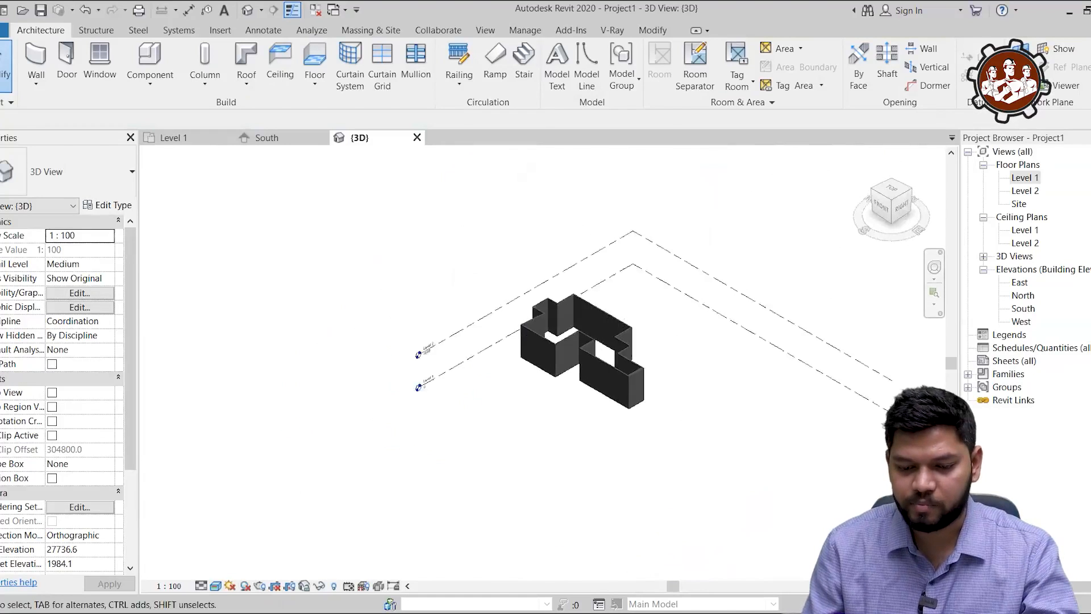
{"action": "scroll", "coordinate": [342, 273], "scroll_direction": "up", "scroll_amount": 5}
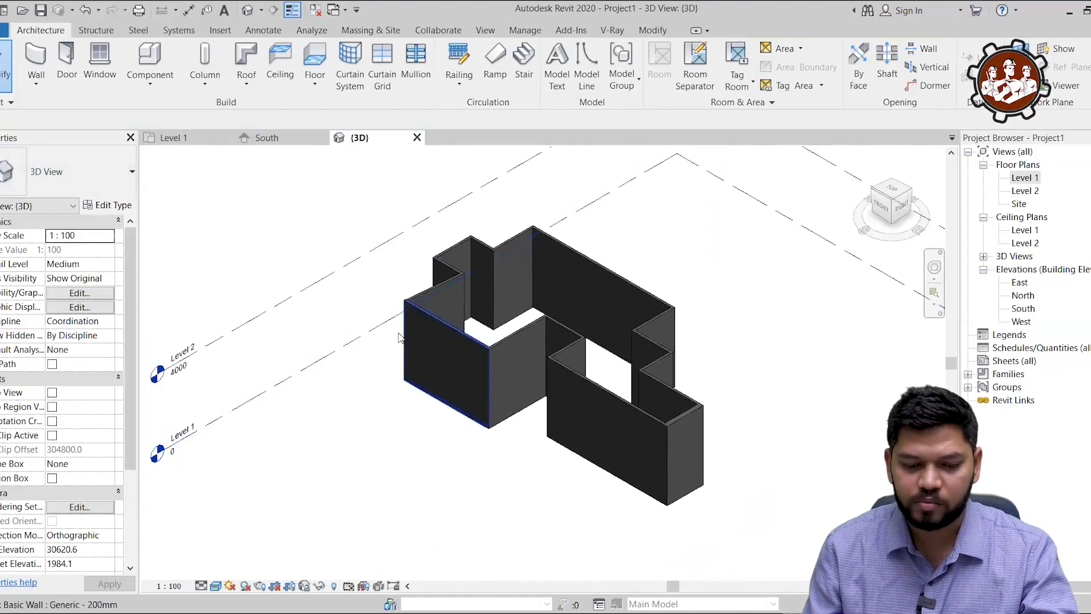
{"action": "scroll", "coordinate": [537, 369], "scroll_direction": "down", "scroll_amount": 3}
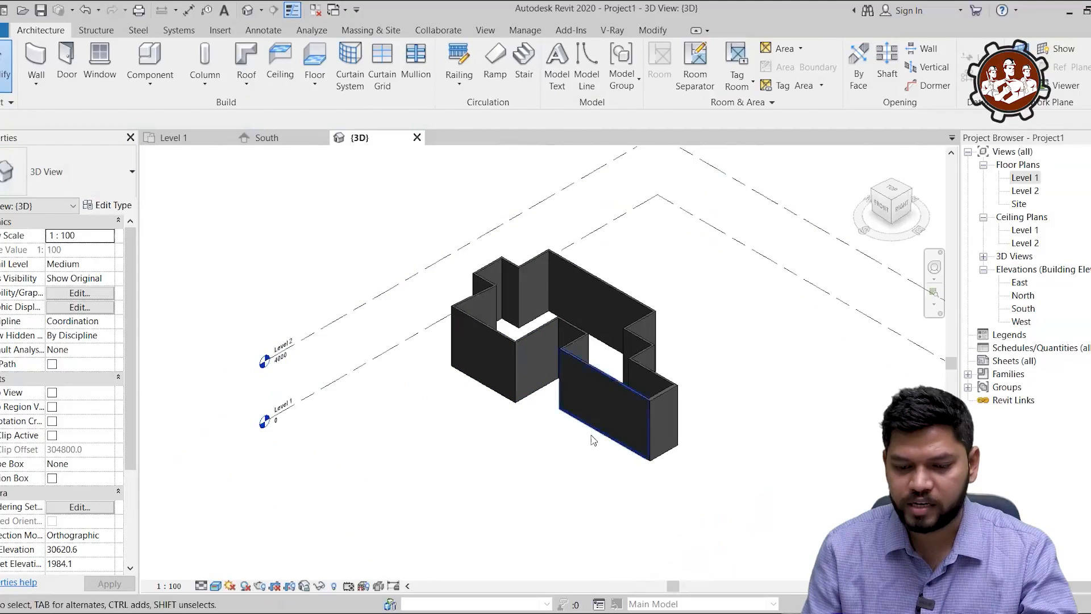
{"action": "scroll", "coordinate": [537, 379], "scroll_direction": "down", "scroll_amount": 1}
{"action": "scroll", "coordinate": [489, 407], "scroll_direction": "up", "scroll_amount": 1}
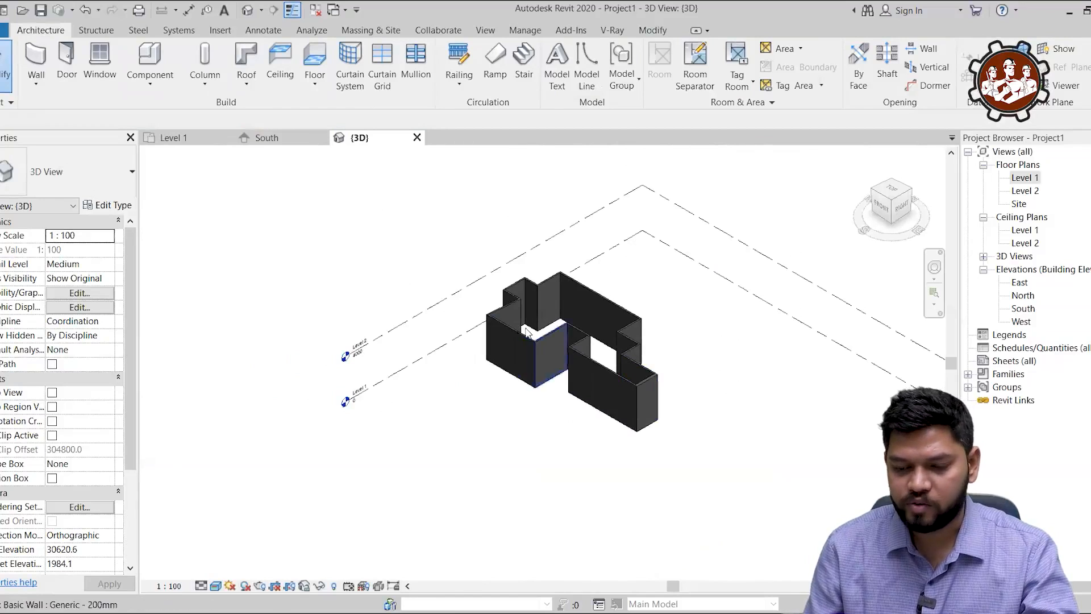
{"action": "scroll", "coordinate": [645, 378], "scroll_direction": "down", "scroll_amount": 1}
{"action": "scroll", "coordinate": [568, 365], "scroll_direction": "up", "scroll_amount": 4}
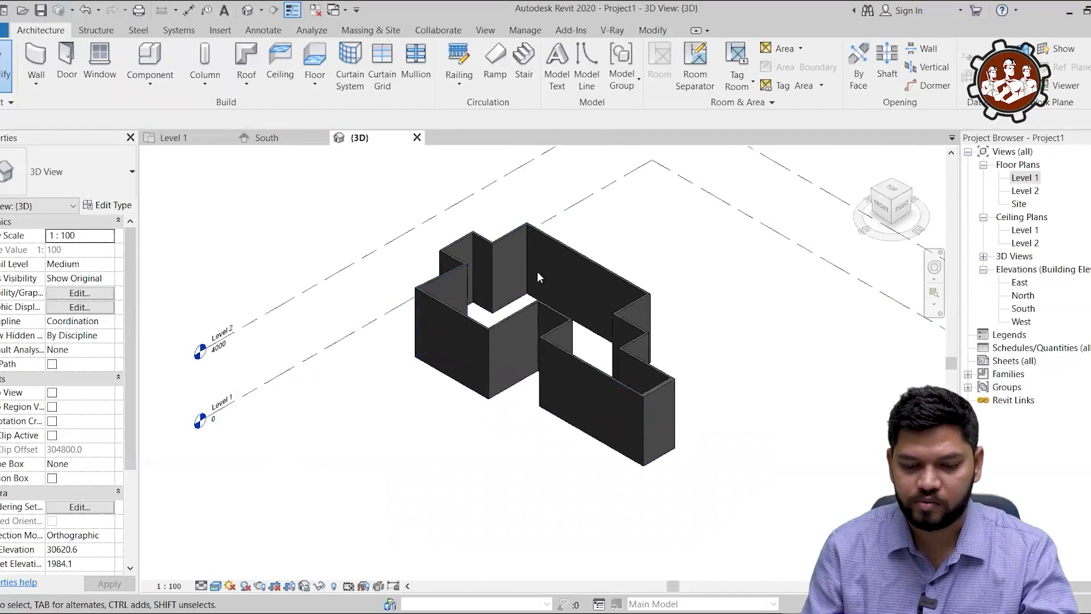
{"action": "scroll", "coordinate": [369, 273], "scroll_direction": "up", "scroll_amount": 2}
{"action": "scroll", "coordinate": [730, 387], "scroll_direction": "up", "scroll_amount": 2}
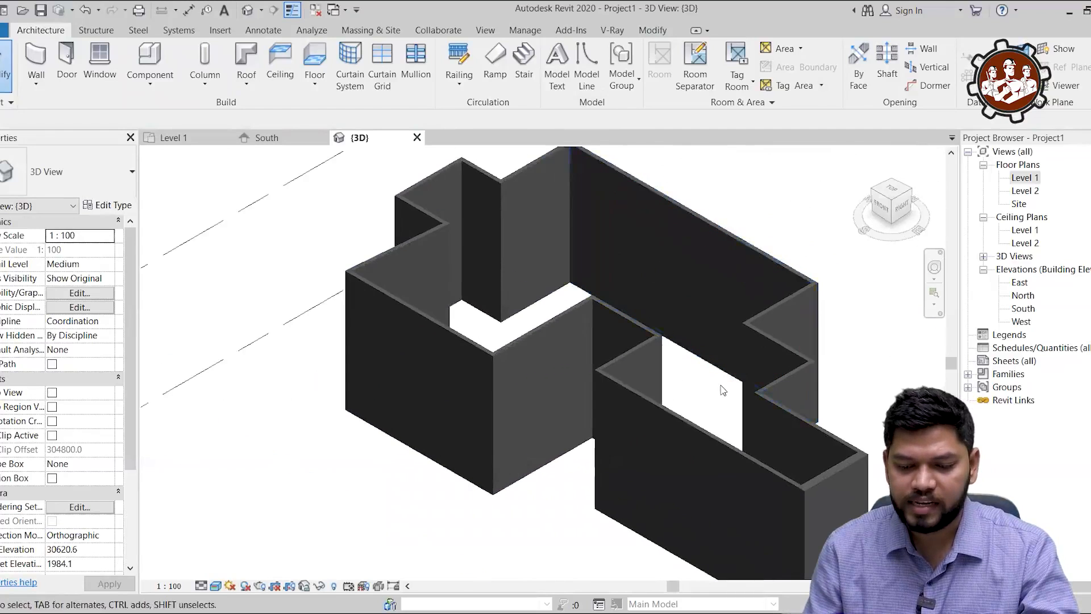
{"action": "scroll", "coordinate": [450, 395], "scroll_direction": "down", "scroll_amount": 2}
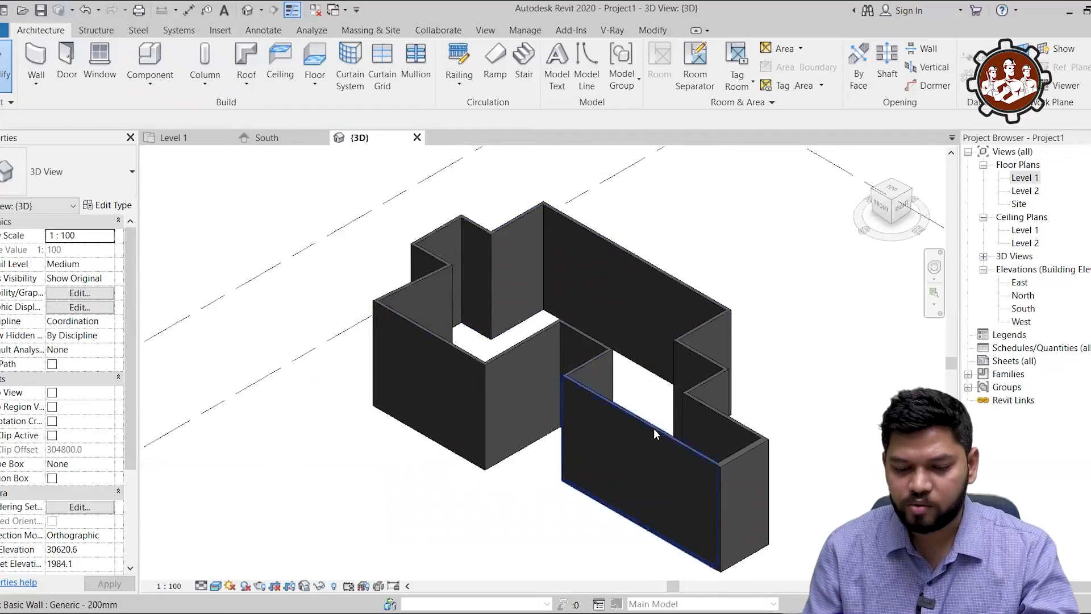
Assign the Brick, Soldier Course material to the structure layer of the right wing's long front wall type, Generic - 200mm.
{"action": "left_click", "coordinate": [636, 414]}
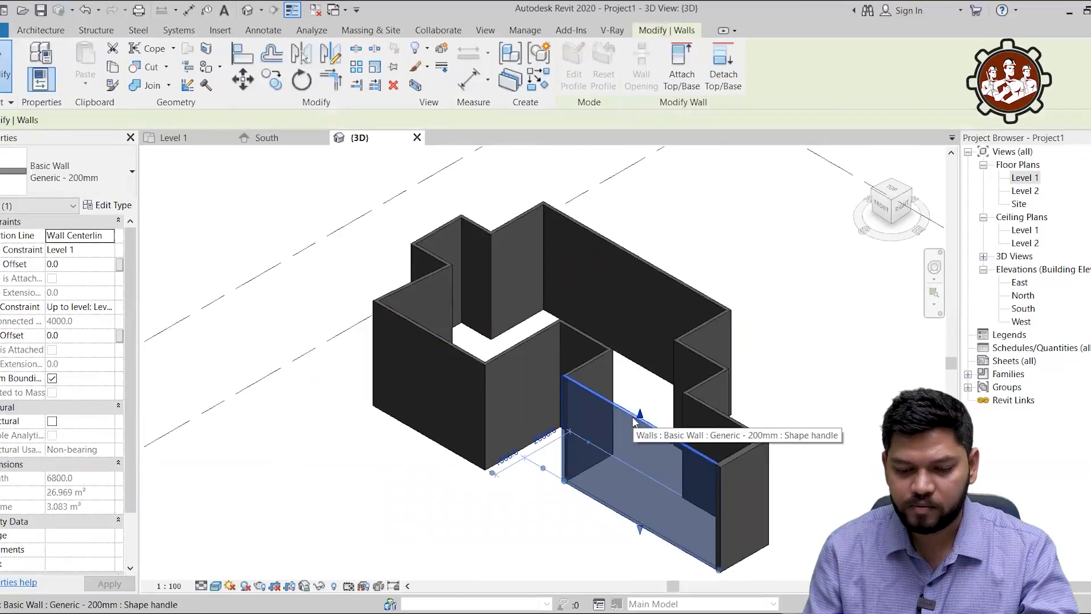
{"action": "left_click", "coordinate": [105, 206]}
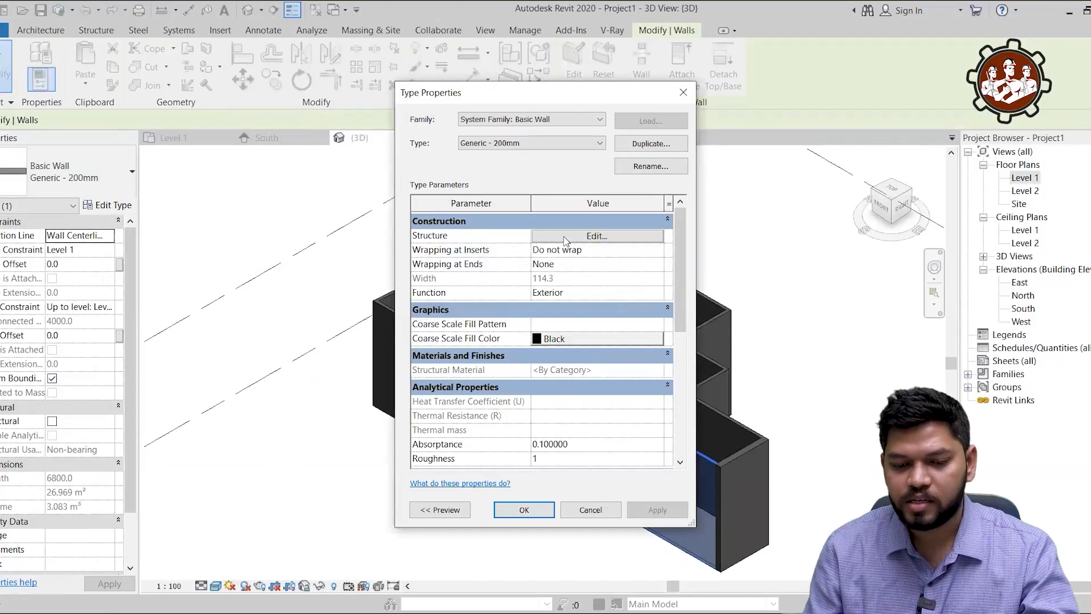
{"action": "left_click", "coordinate": [587, 237]}
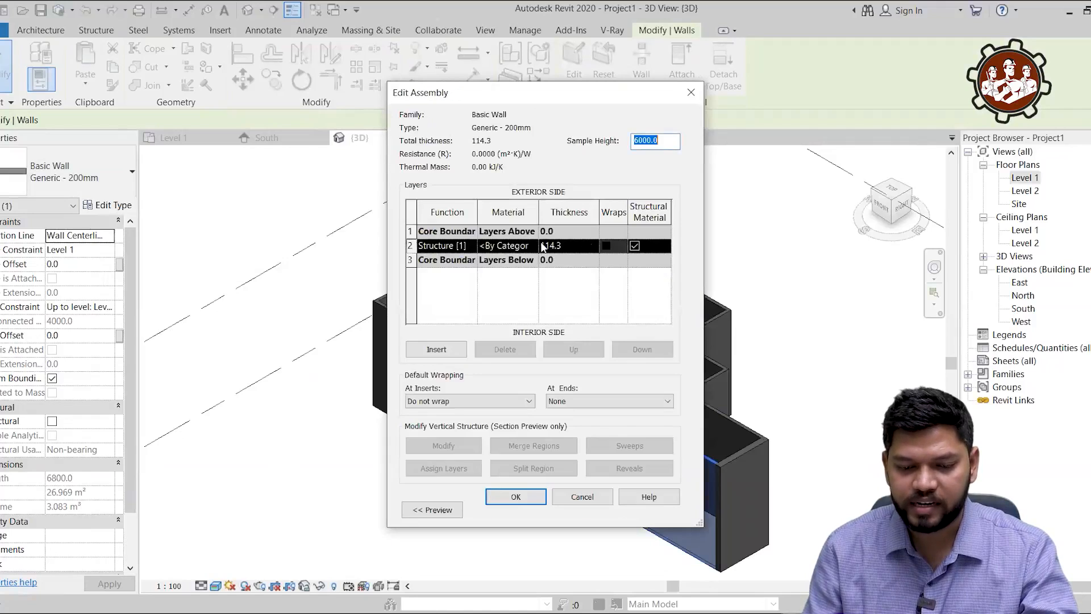
{"action": "left_click", "coordinate": [504, 246]}
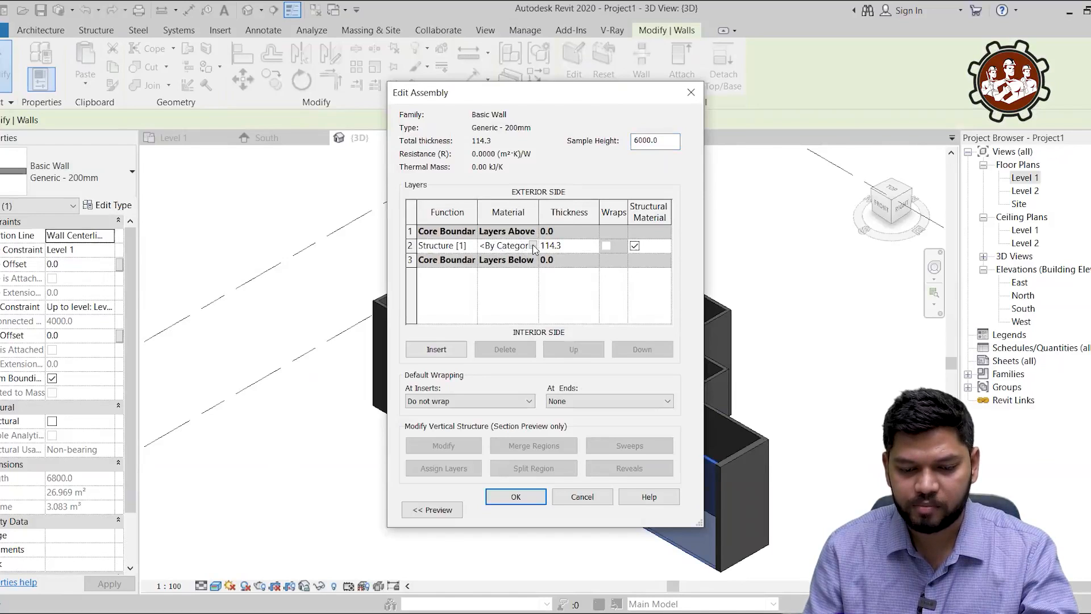
{"action": "left_click", "coordinate": [532, 246]}
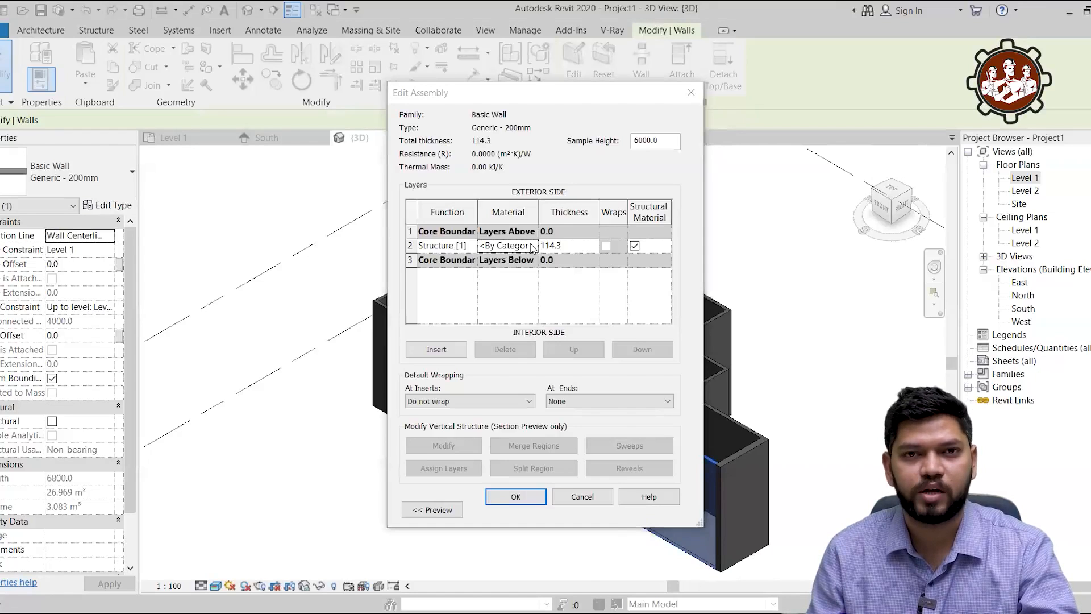
{"action": "left_click", "coordinate": [532, 245]}
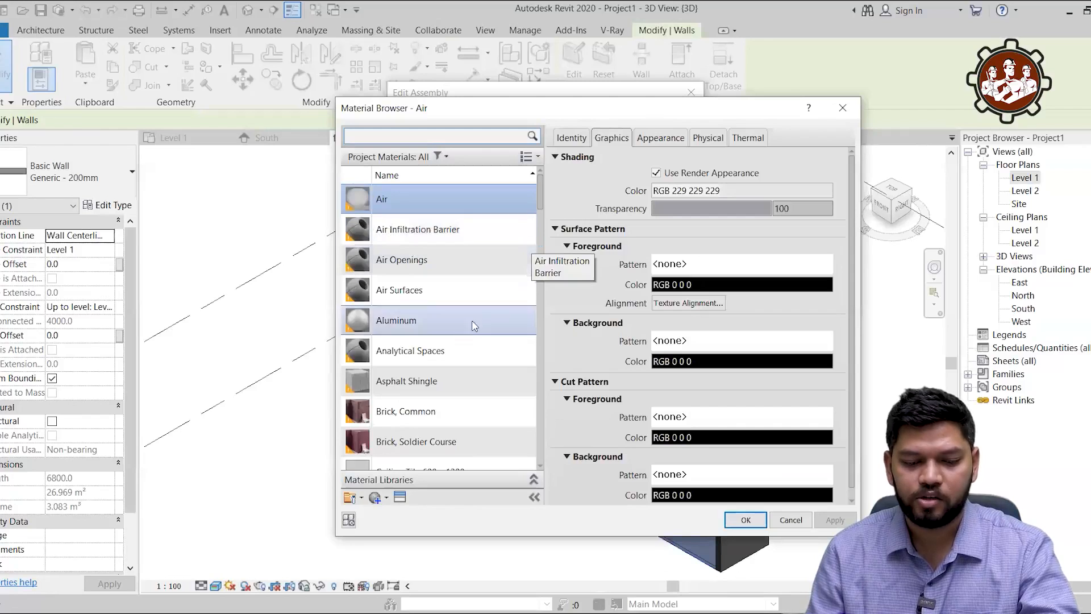
{"action": "scroll", "coordinate": [449, 349], "scroll_direction": "down", "scroll_amount": 2}
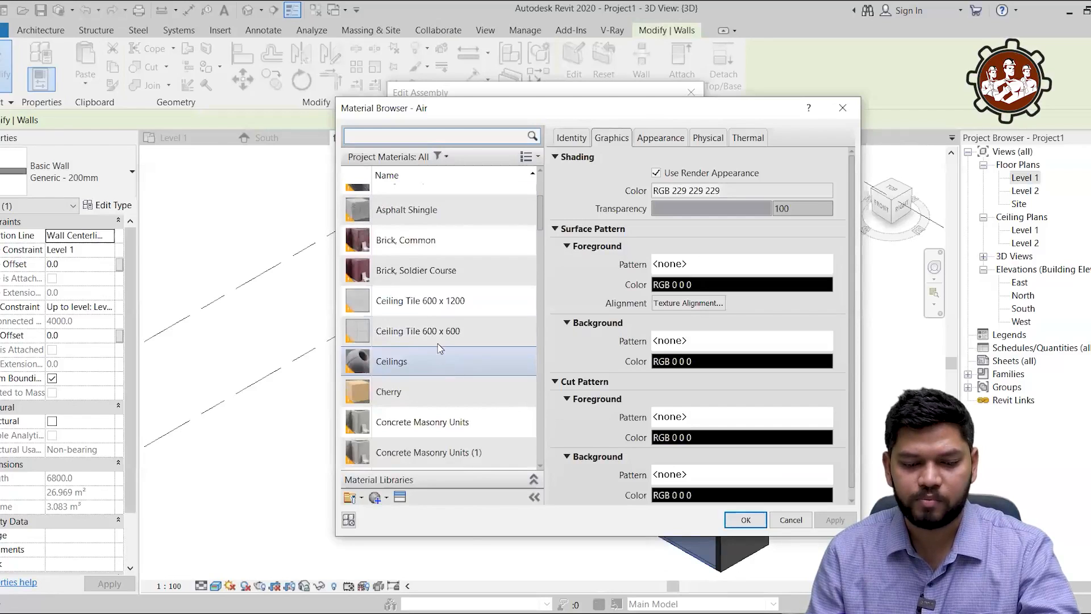
{"action": "left_click", "coordinate": [463, 272]}
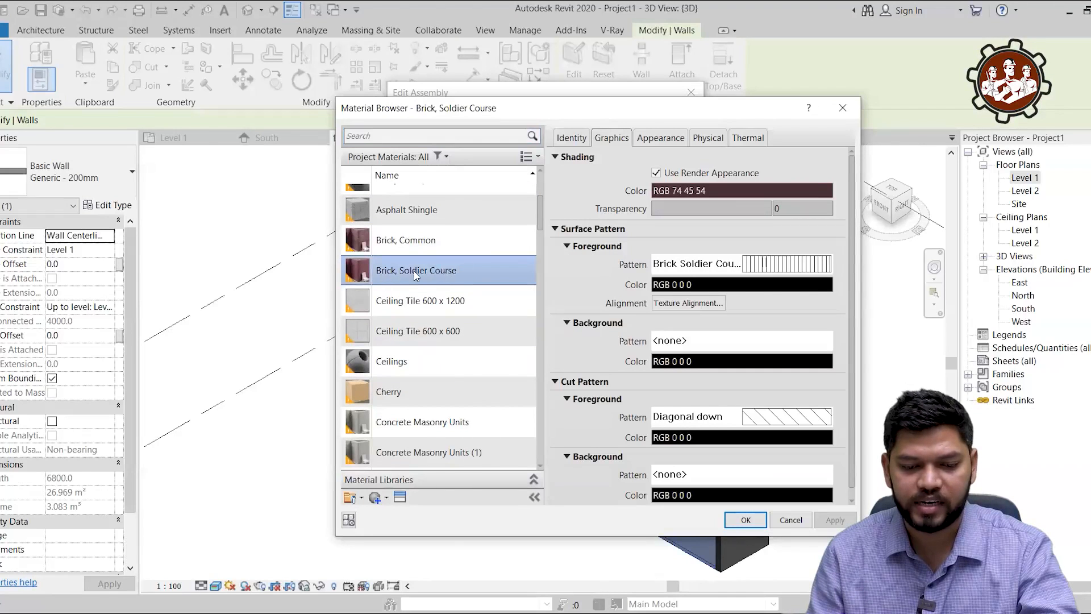
{"action": "left_click", "coordinate": [659, 139]}
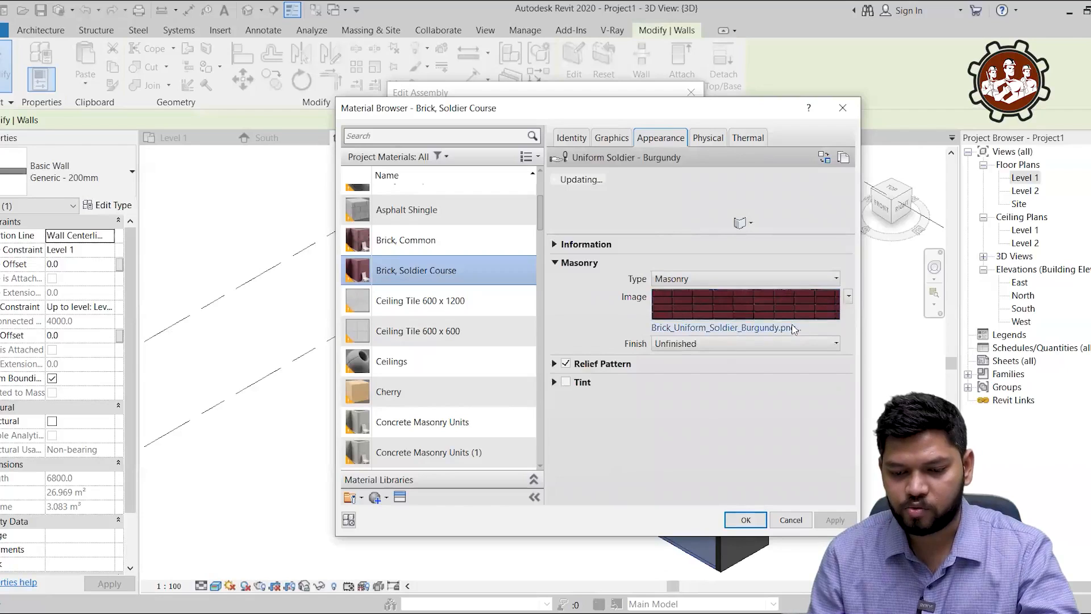
{"action": "left_click", "coordinate": [745, 519]}
{"action": "left_click", "coordinate": [512, 496]}
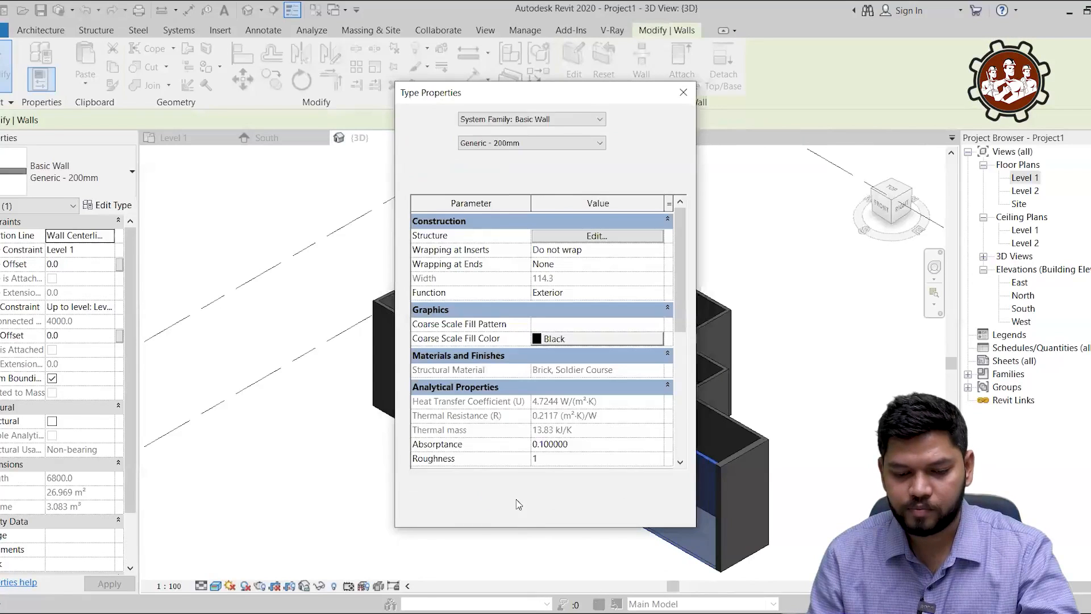
{"action": "left_click", "coordinate": [524, 510]}
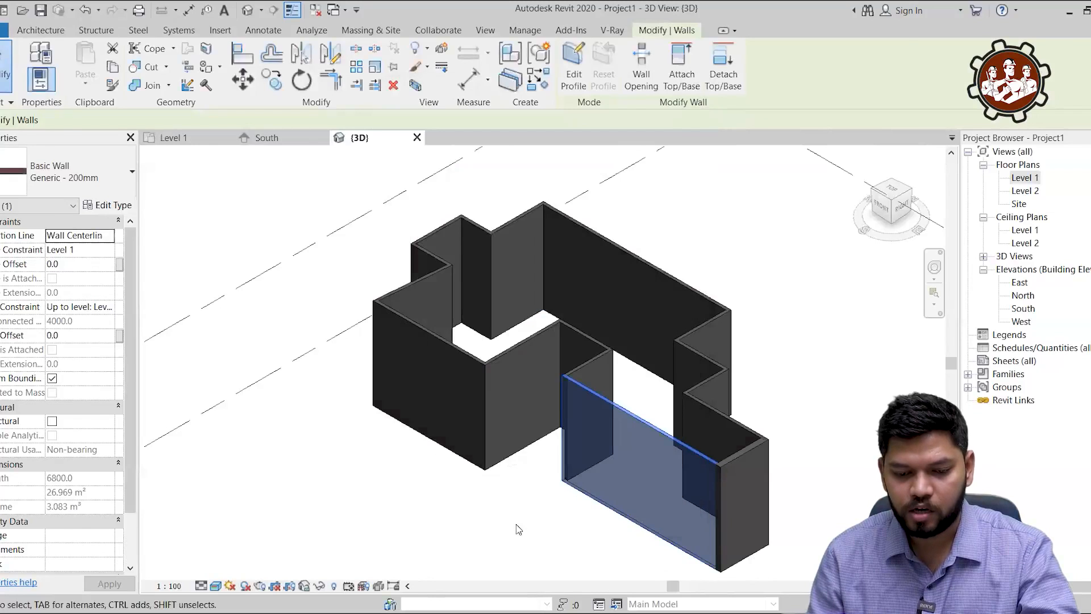
{"action": "left_click", "coordinate": [516, 524]}
Examine the brick material on the outer wall faces from the front and around the short end wall.
{"action": "scroll", "coordinate": [624, 435], "scroll_direction": "up", "scroll_amount": 3}
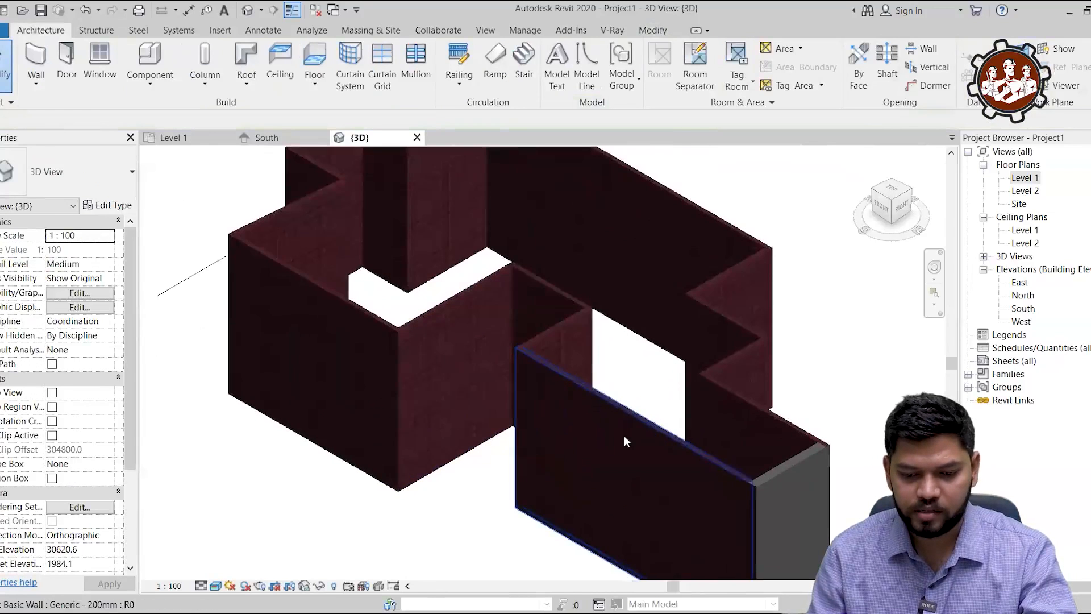
{"action": "middle_click_drag", "start_coordinate": [624, 436], "coordinate": [663, 281], "text": "shift"}
{"action": "middle_click_drag", "start_coordinate": [662, 429], "coordinate": [732, 280]}
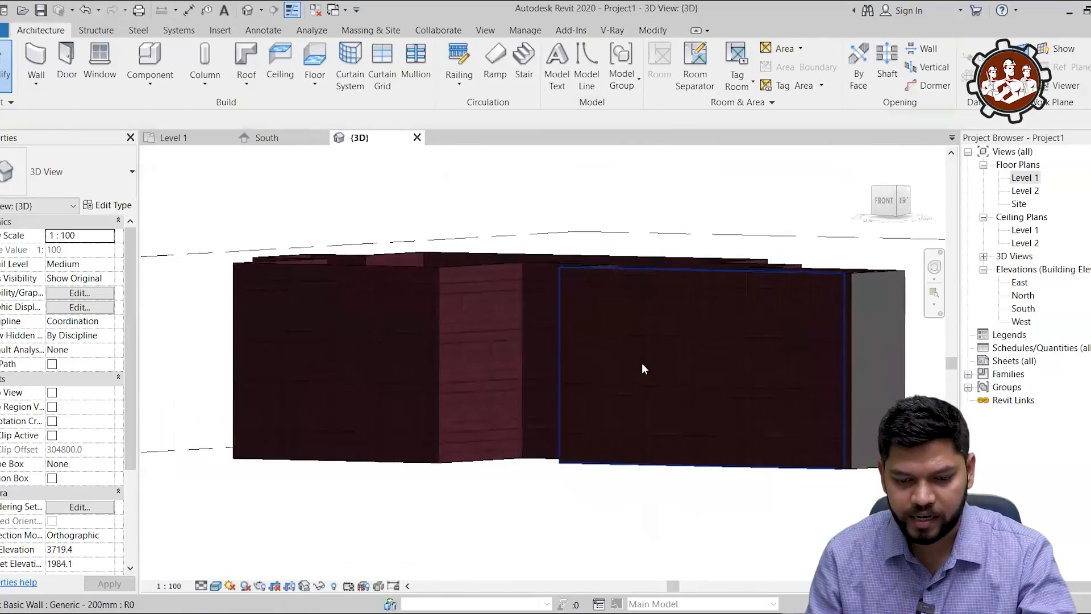
{"action": "scroll", "coordinate": [643, 364], "scroll_direction": "up", "scroll_amount": 5}
{"action": "scroll", "coordinate": [645, 373], "scroll_direction": "down", "scroll_amount": 8}
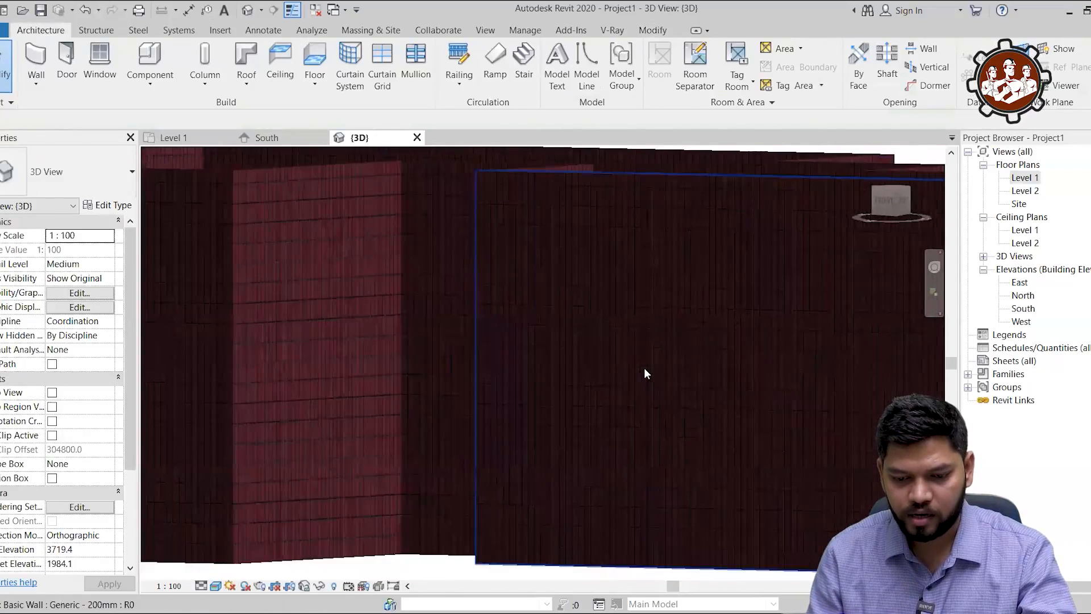
{"action": "middle_click_drag", "start_coordinate": [646, 380], "coordinate": [557, 441], "text": "shift"}
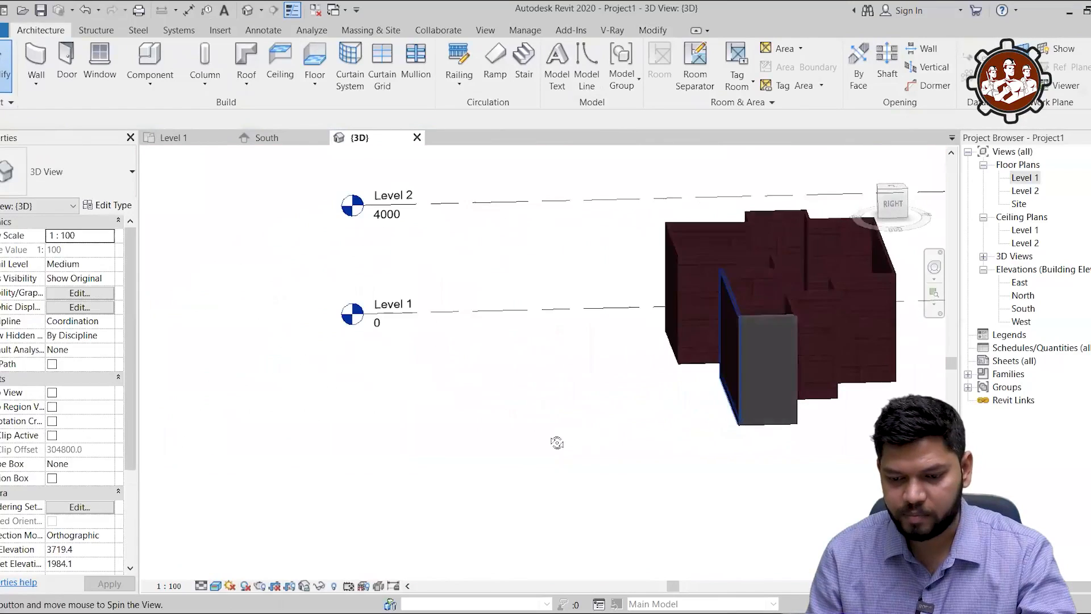
{"action": "middle_click_drag", "start_coordinate": [766, 382], "coordinate": [414, 426], "text": "shift"}
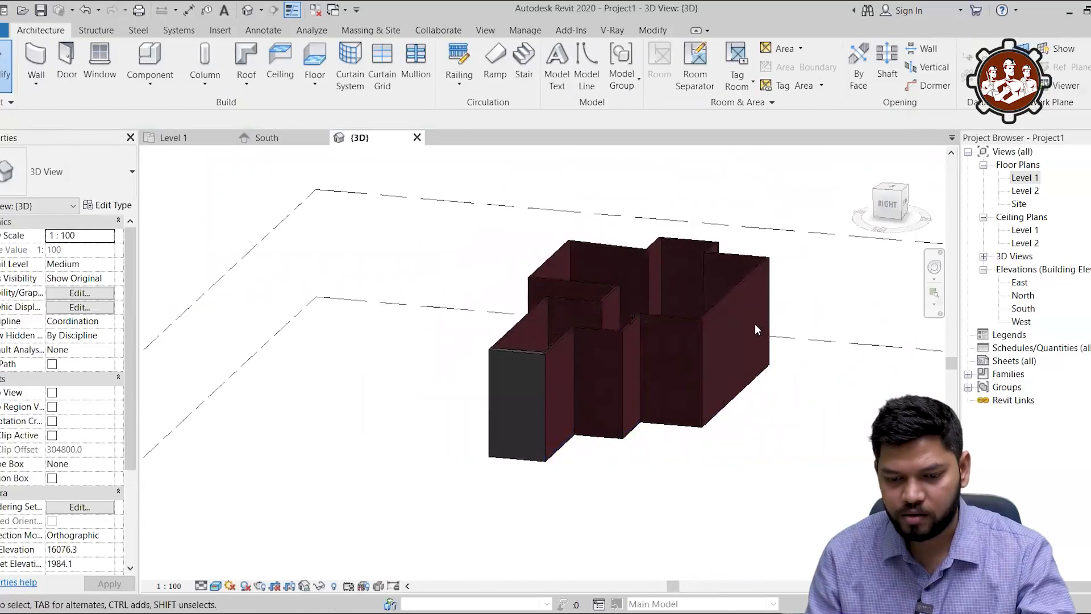
Inspect the brick pattern up close on the stepped walls and their corners, comparing them with the short end wall.
{"action": "scroll", "coordinate": [733, 315], "scroll_direction": "up", "scroll_amount": 3}
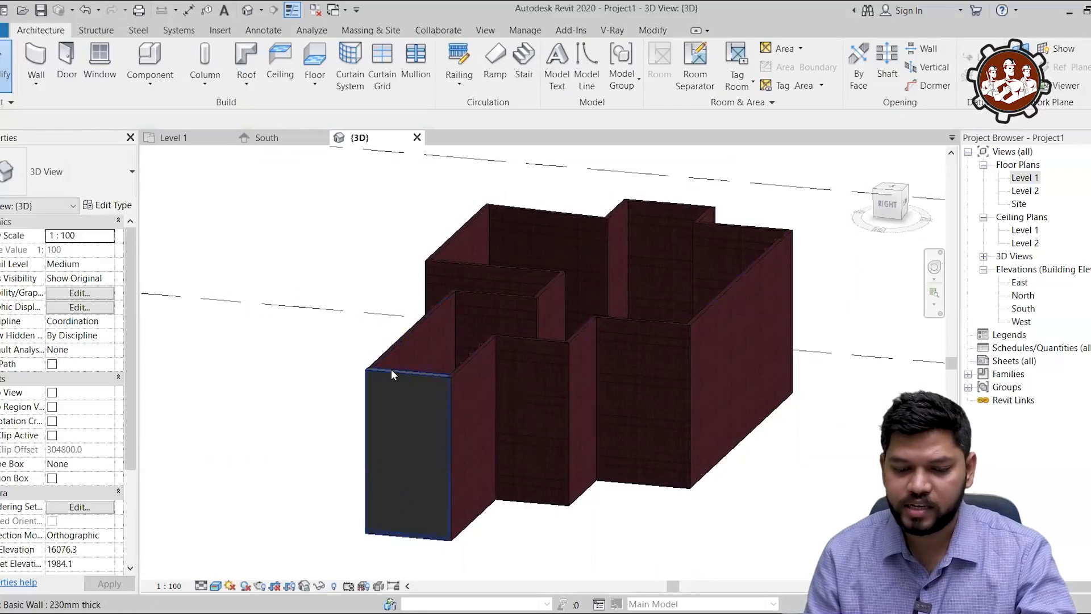
{"action": "scroll", "coordinate": [391, 369], "scroll_direction": "up", "scroll_amount": 3}
{"action": "scroll", "coordinate": [556, 363], "scroll_direction": "up", "scroll_amount": 2}
{"action": "scroll", "coordinate": [709, 349], "scroll_direction": "up", "scroll_amount": 3}
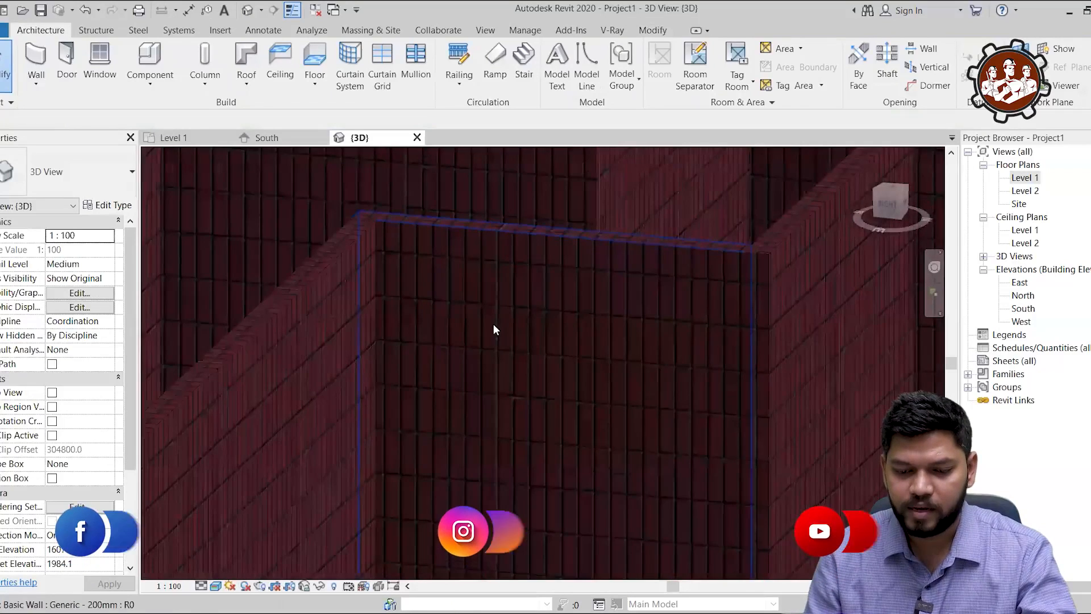
{"action": "scroll", "coordinate": [494, 324], "scroll_direction": "down", "scroll_amount": 3}
{"action": "scroll", "coordinate": [734, 331], "scroll_direction": "down", "scroll_amount": 2}
{"action": "scroll", "coordinate": [782, 360], "scroll_direction": "up", "scroll_amount": 2}
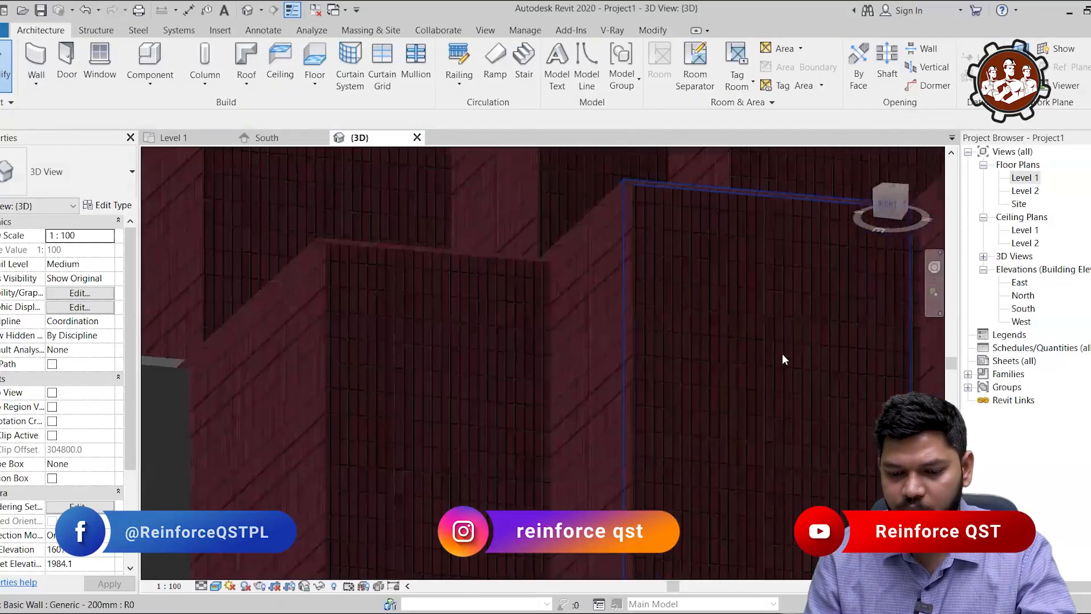
{"action": "scroll", "coordinate": [646, 349], "scroll_direction": "up", "scroll_amount": 2}
{"action": "scroll", "coordinate": [528, 369], "scroll_direction": "down", "scroll_amount": 3}
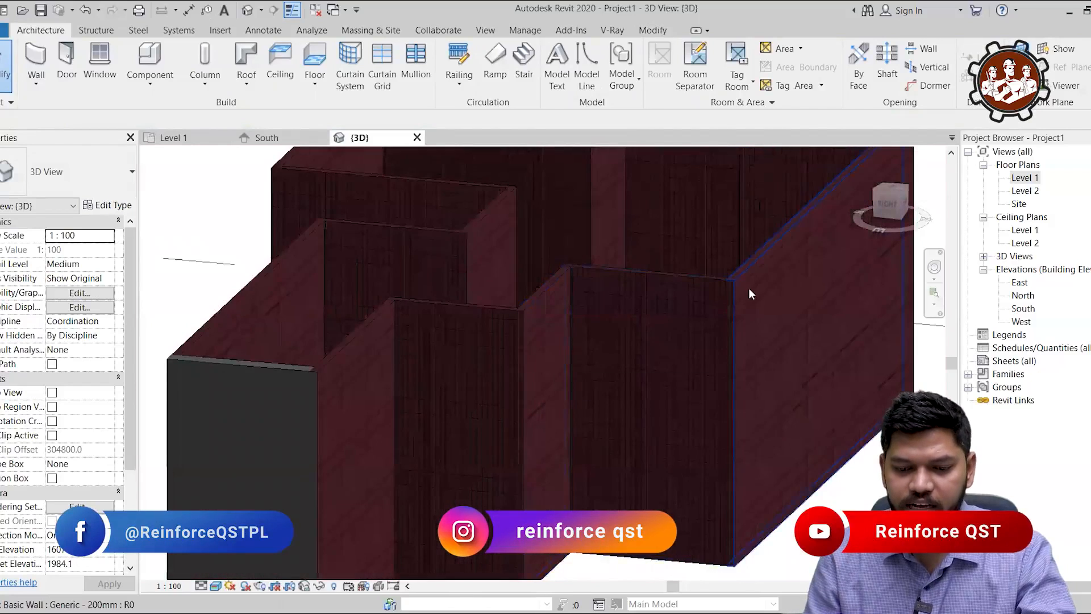
{"action": "scroll", "coordinate": [657, 327], "scroll_direction": "up", "scroll_amount": 2}
{"action": "scroll", "coordinate": [712, 284], "scroll_direction": "up", "scroll_amount": 2}
{"action": "scroll", "coordinate": [712, 285], "scroll_direction": "up", "scroll_amount": 2}
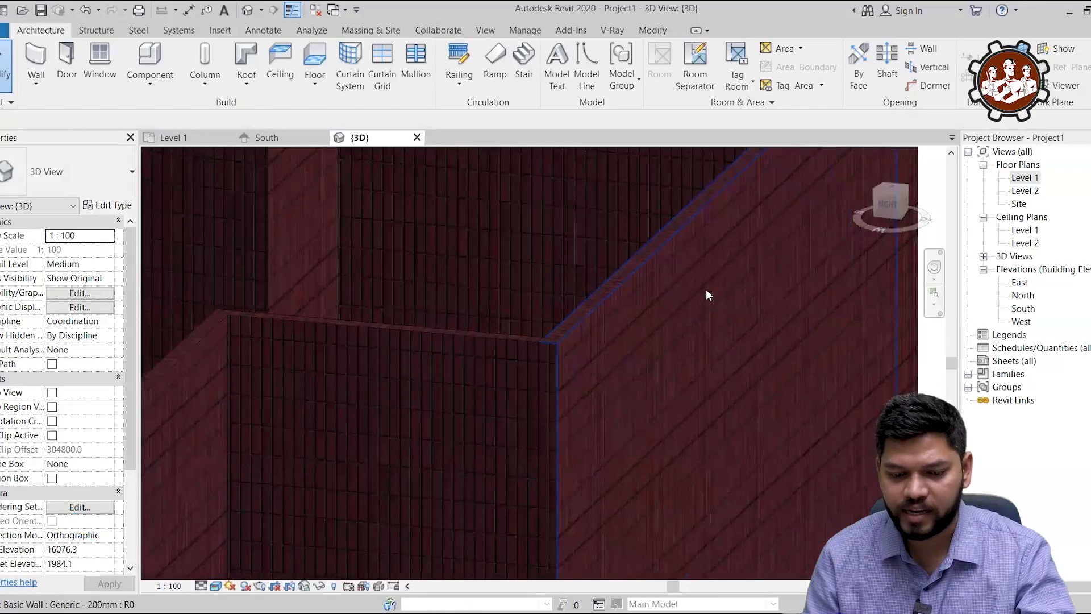
Assign the Brick, Common material to the structure layer of the Generic - 200mm wall type.
{"action": "scroll", "coordinate": [713, 301], "scroll_direction": "down", "scroll_amount": 3}
{"action": "scroll", "coordinate": [594, 308], "scroll_direction": "down", "scroll_amount": 3}
{"action": "left_click", "coordinate": [597, 316]}
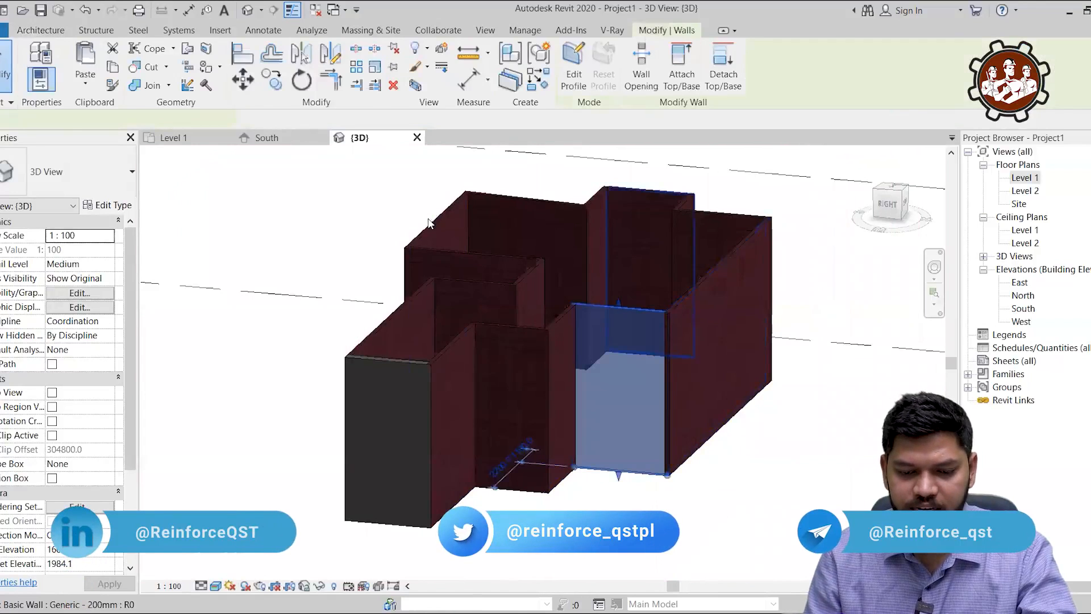
{"action": "left_click", "coordinate": [117, 207]}
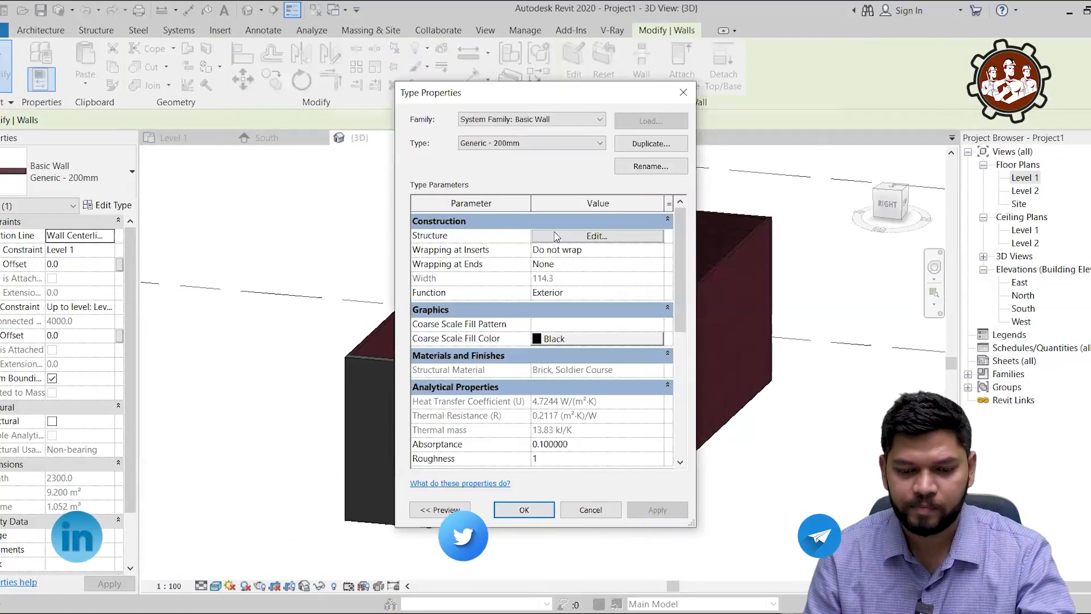
{"action": "left_click", "coordinate": [579, 234]}
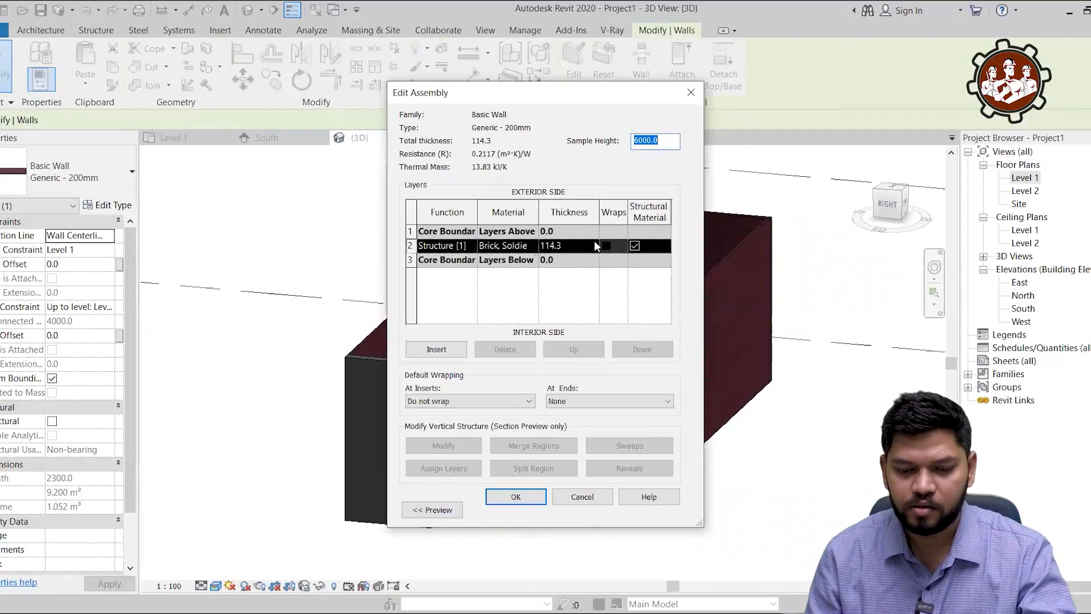
{"action": "left_click", "coordinate": [518, 249]}
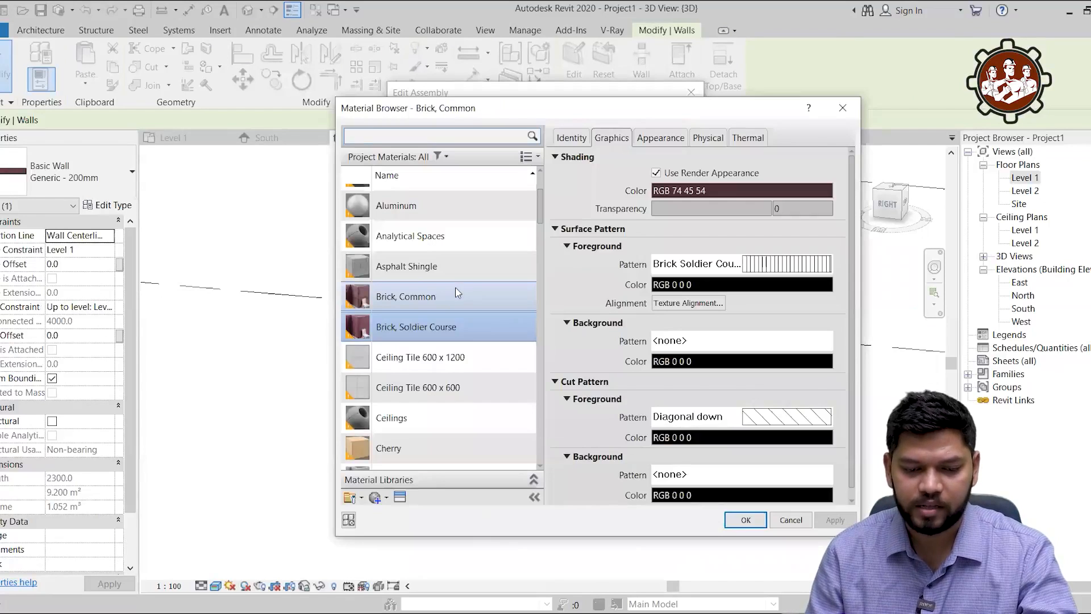
{"action": "left_click", "coordinate": [401, 297]}
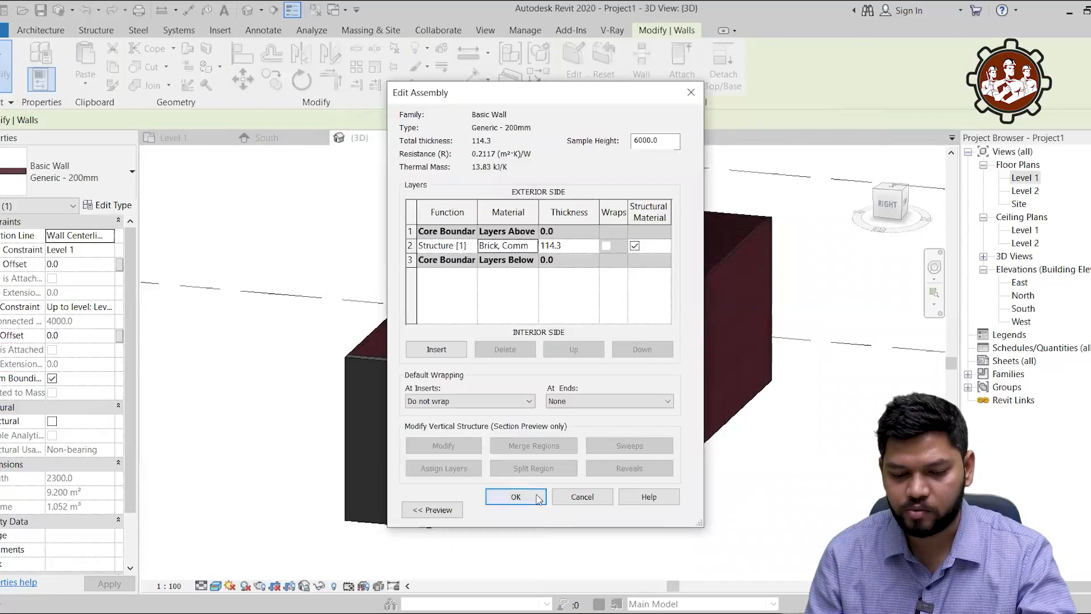
{"action": "left_click", "coordinate": [536, 499]}
{"action": "left_click", "coordinate": [525, 510]}
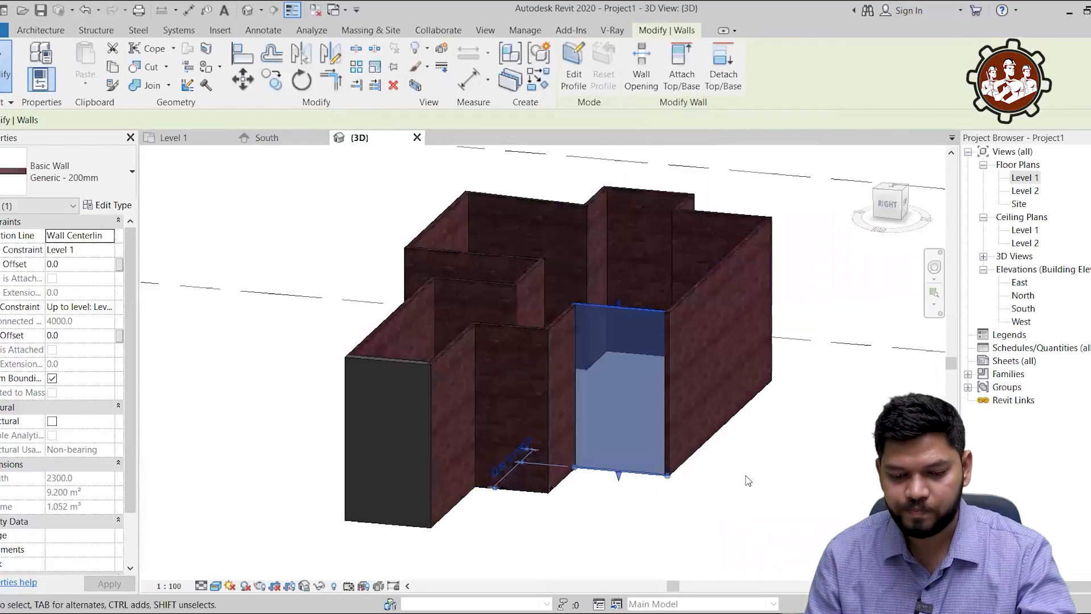
{"action": "key", "text": "Escape"}
Examine the common brick pattern up close on the stepped walls, and the whole outline from the home 3D orientation.
{"action": "scroll", "coordinate": [782, 390], "scroll_direction": "up", "scroll_amount": 6}
{"action": "middle_click_drag", "start_coordinate": [756, 375], "coordinate": [443, 327]}
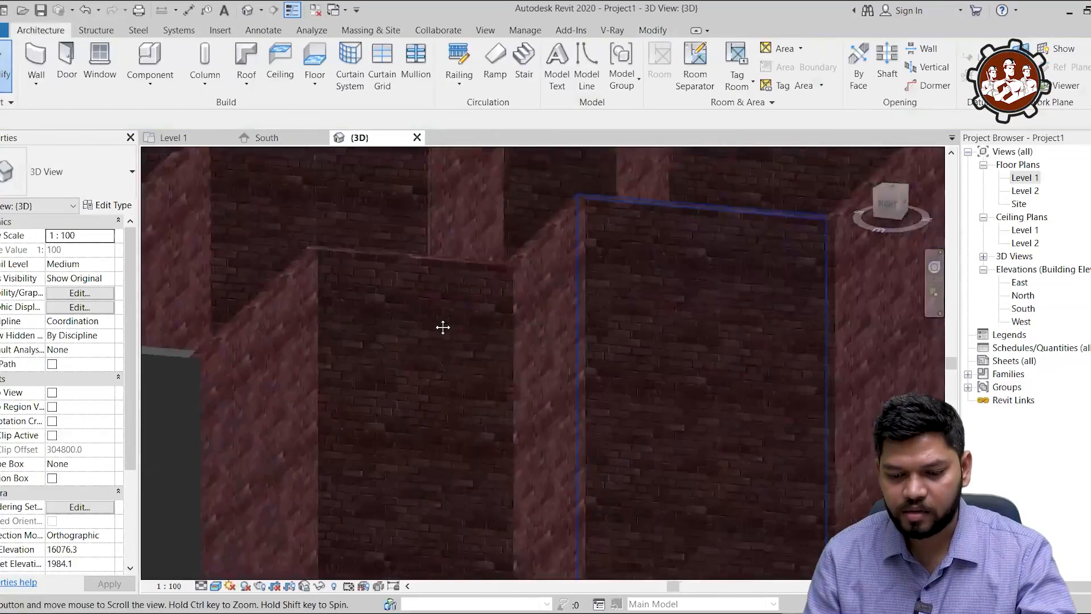
{"action": "scroll", "coordinate": [623, 292], "scroll_direction": "up", "scroll_amount": 5}
{"action": "scroll", "coordinate": [330, 359], "scroll_direction": "down", "scroll_amount": 4}
{"action": "scroll", "coordinate": [780, 331], "scroll_direction": "down", "scroll_amount": 8}
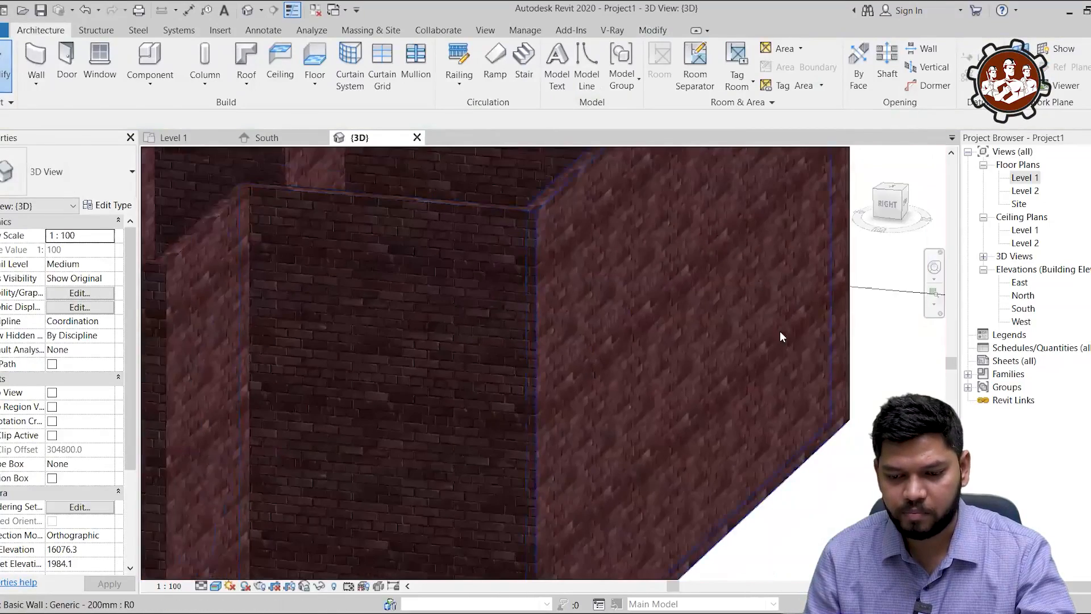
{"action": "middle_click_drag", "start_coordinate": [573, 359], "coordinate": [635, 445], "text": "shift"}
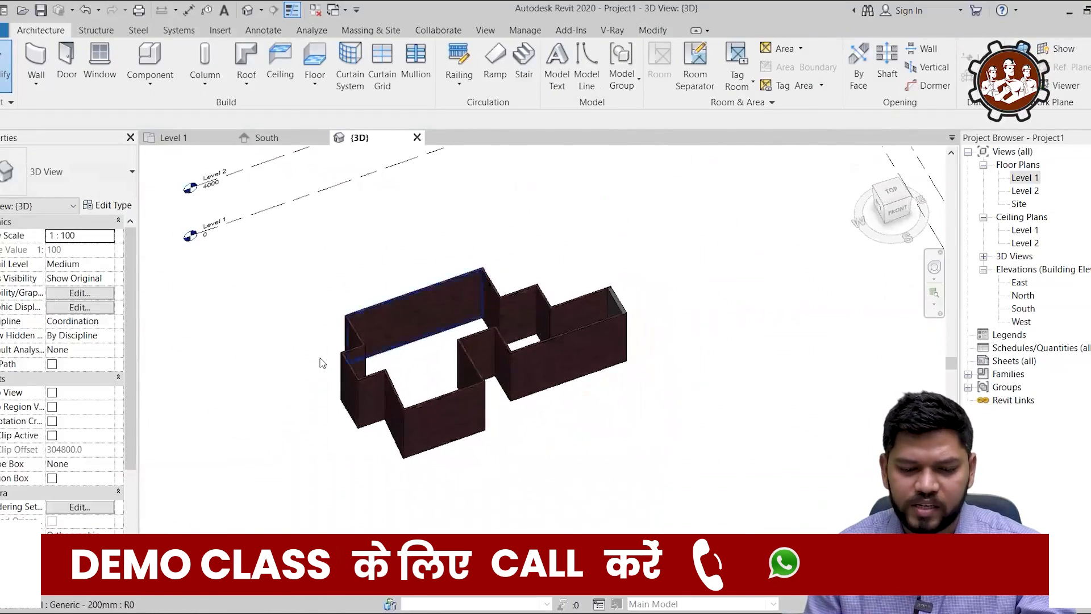
{"action": "scroll", "coordinate": [339, 380], "scroll_direction": "up", "scroll_amount": 3}
{"action": "scroll", "coordinate": [402, 380], "scroll_direction": "down", "scroll_amount": 3}
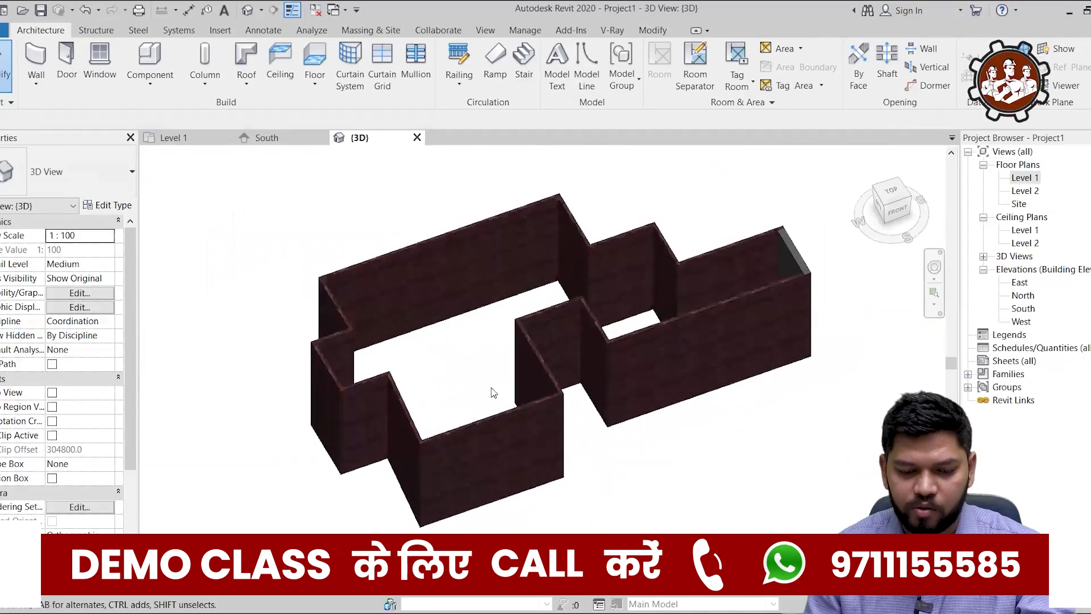
{"action": "scroll", "coordinate": [516, 260], "scroll_direction": "down", "scroll_amount": 2}
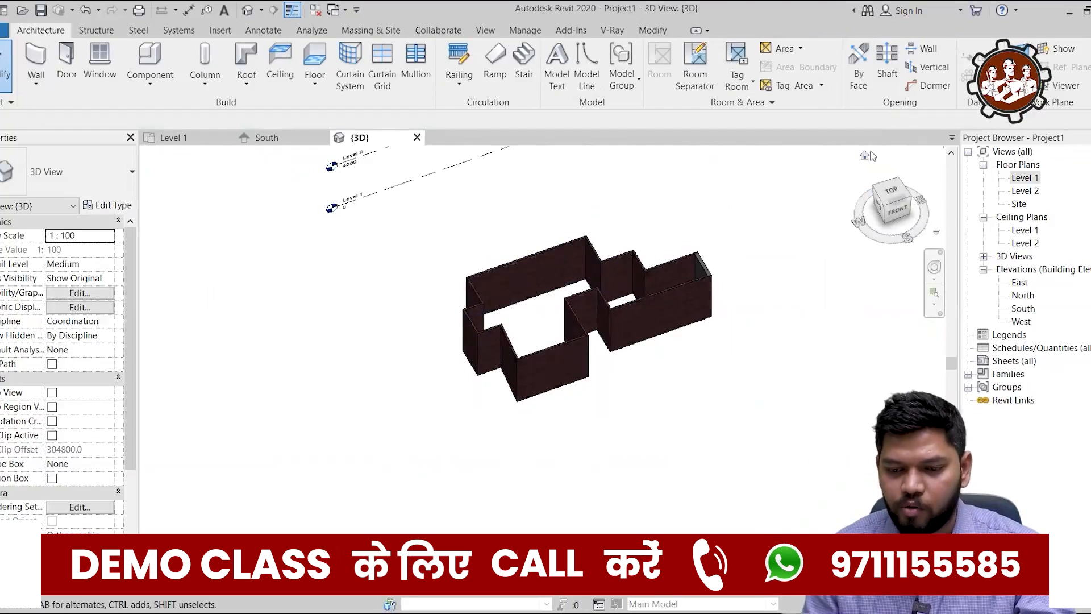
{"action": "left_click", "coordinate": [864, 156]}
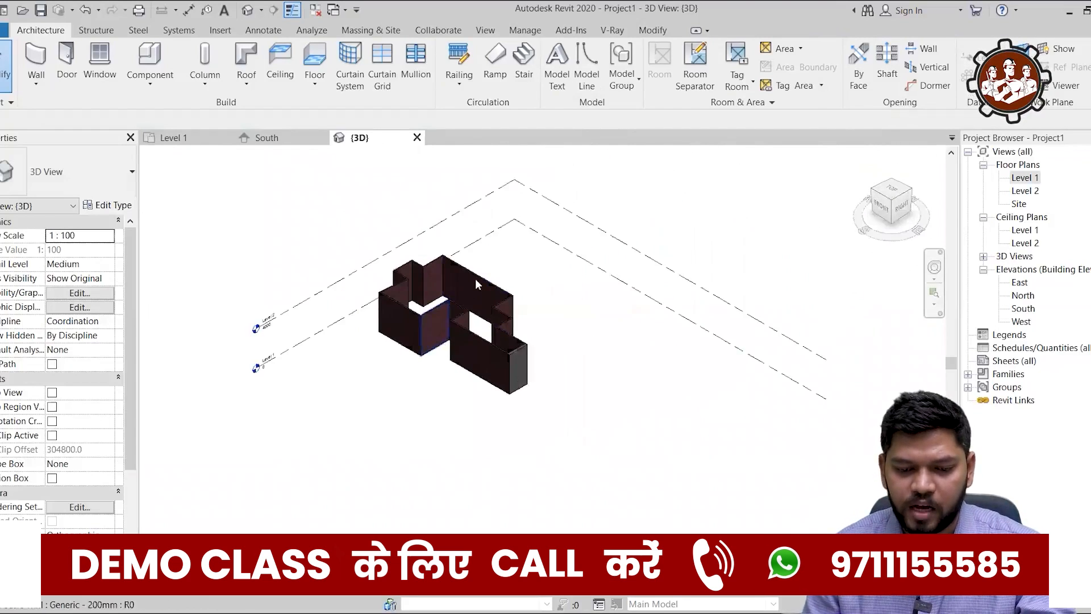
Delete the long rear wall opposite the stepped front walls.
{"action": "scroll", "coordinate": [405, 312], "scroll_direction": "up", "scroll_amount": 2}
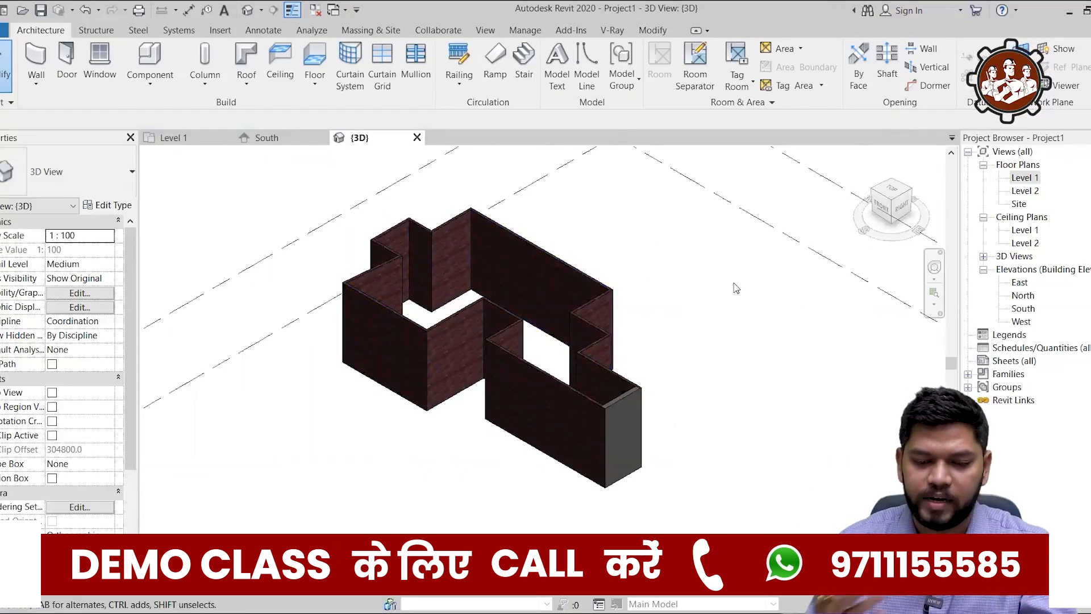
{"action": "left_click", "coordinate": [527, 251]}
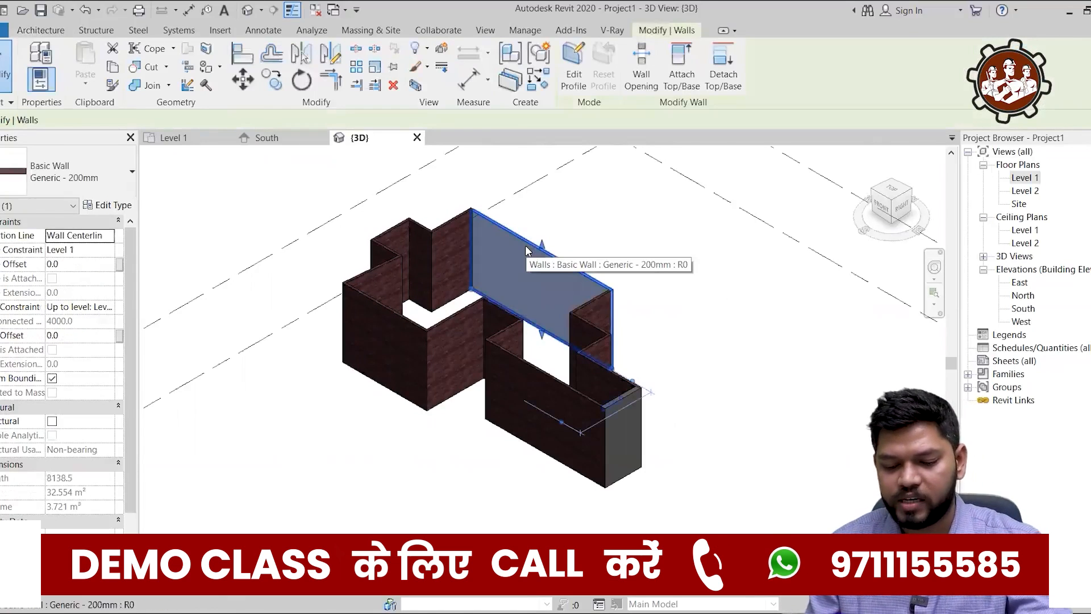
{"action": "key", "text": "Delete"}
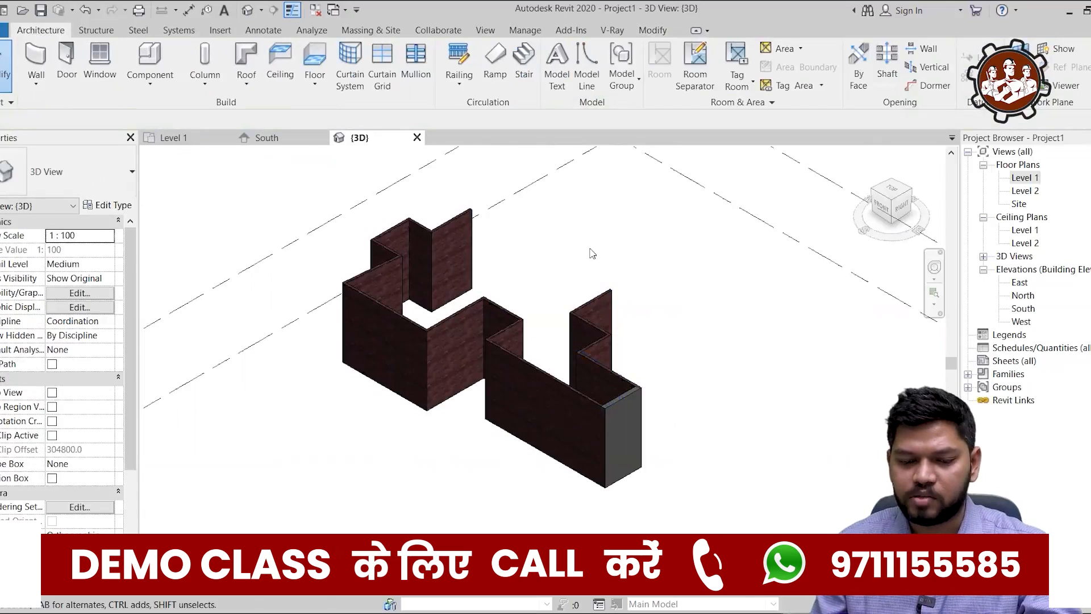
Open the Level 1 floor plan and examine the gap left in the wall outline.
{"action": "double_click", "coordinate": [1027, 179]}
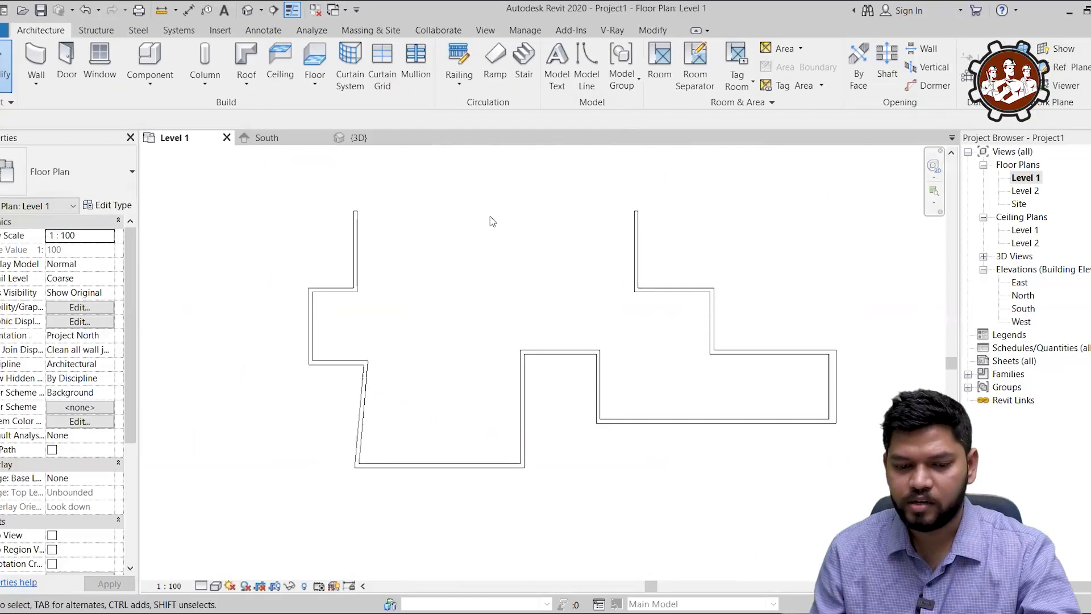
{"action": "scroll", "coordinate": [442, 357], "scroll_direction": "down", "scroll_amount": 2}
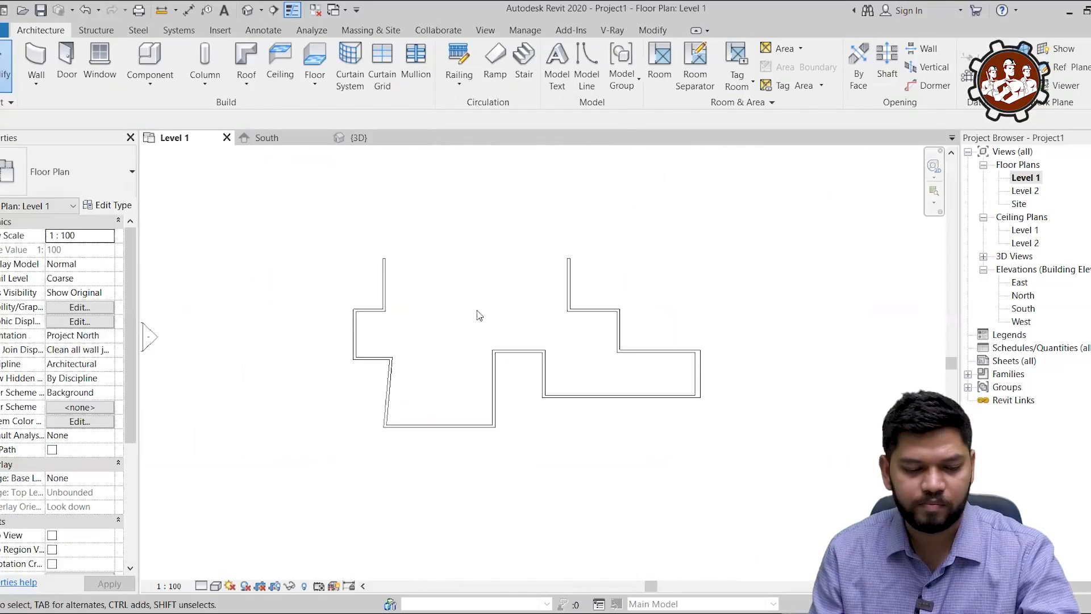
{"action": "scroll", "coordinate": [532, 313], "scroll_direction": "down", "scroll_amount": 3}
{"action": "scroll", "coordinate": [420, 343], "scroll_direction": "up", "scroll_amount": 3}
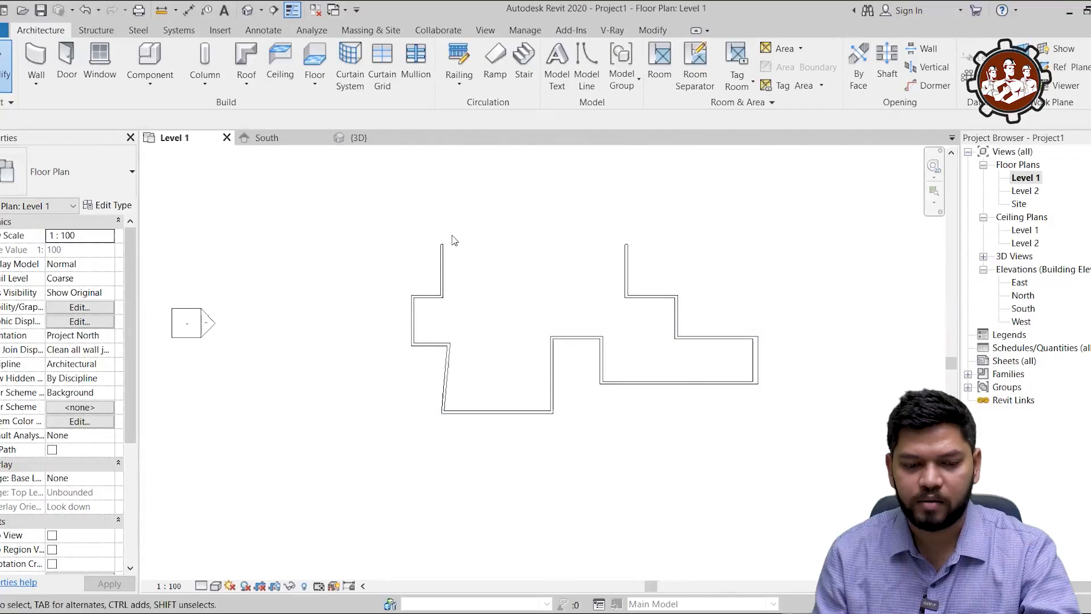
Examine the open wall outline in the 3D view from the back, left and front sides.
{"action": "left_click", "coordinate": [359, 138]}
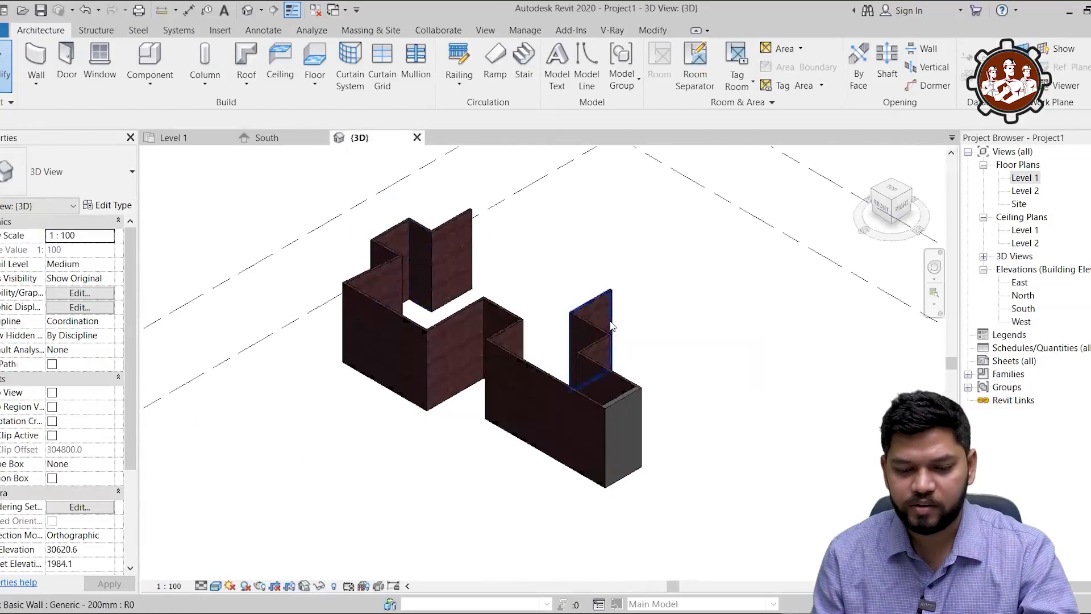
{"action": "middle_click_drag", "start_coordinate": [673, 380], "coordinate": [531, 326], "text": "shift"}
{"action": "middle_click_drag", "start_coordinate": [707, 331], "coordinate": [513, 361], "text": "shift"}
{"action": "scroll", "coordinate": [594, 429], "scroll_direction": "up", "scroll_amount": 5}
{"action": "scroll", "coordinate": [648, 445], "scroll_direction": "up", "scroll_amount": 5}
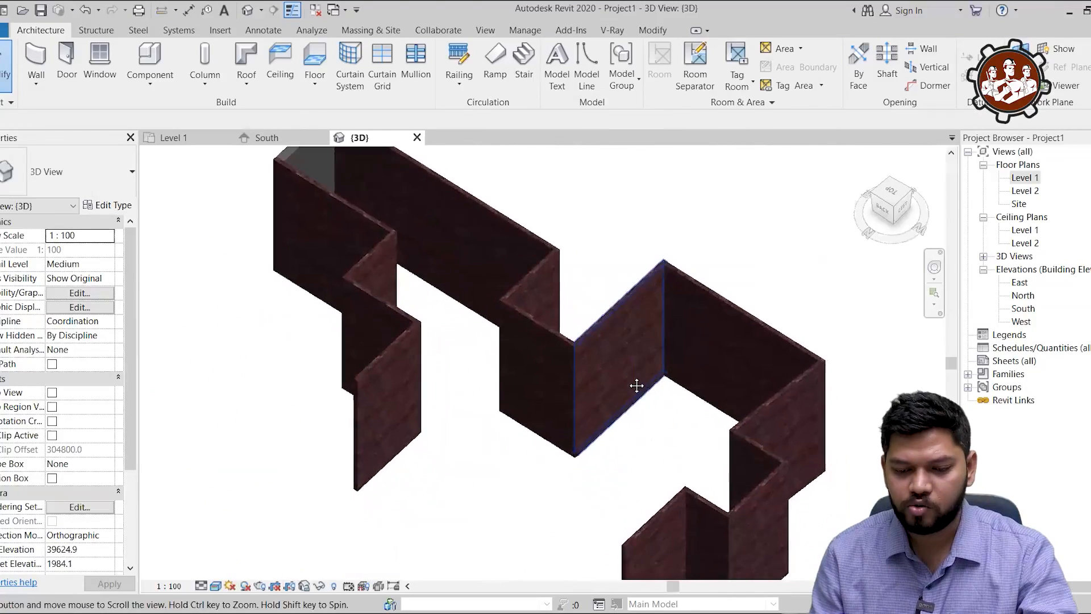
{"action": "scroll", "coordinate": [781, 346], "scroll_direction": "down", "scroll_amount": 4}
{"action": "middle_click_drag", "start_coordinate": [641, 426], "coordinate": [772, 409], "text": "shift"}
{"action": "middle_click_drag", "start_coordinate": [574, 262], "coordinate": [562, 399]}
{"action": "scroll", "coordinate": [546, 426], "scroll_direction": "down", "scroll_amount": 3}
{"action": "middle_click_drag", "start_coordinate": [534, 446], "coordinate": [381, 417], "text": "shift"}
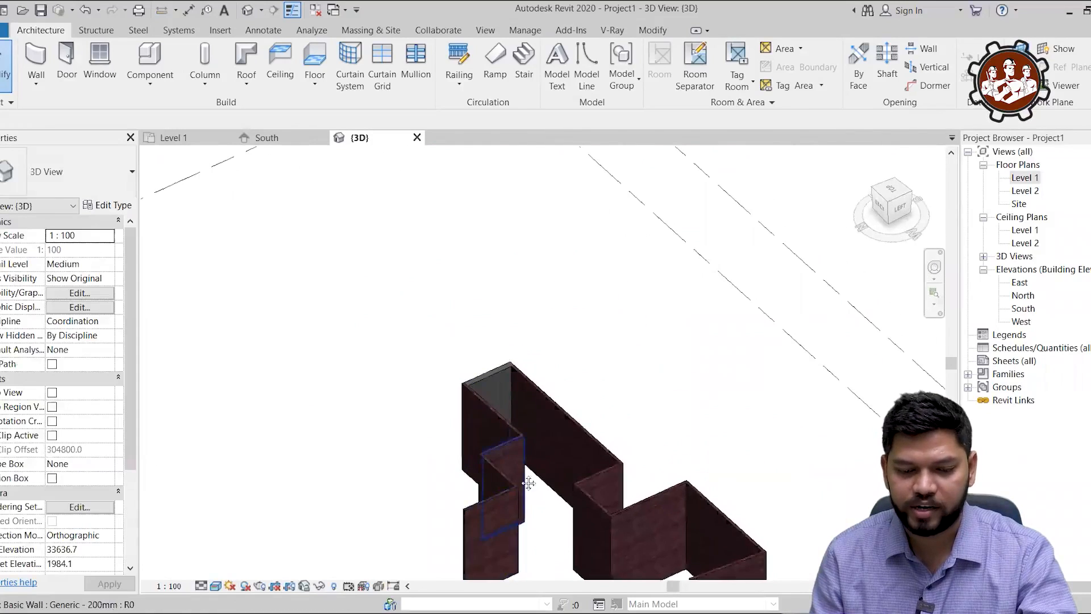
{"action": "middle_click_drag", "start_coordinate": [537, 501], "coordinate": [517, 304]}
{"action": "scroll", "coordinate": [722, 364], "scroll_direction": "down", "scroll_amount": 2}
{"action": "middle_click_drag", "start_coordinate": [813, 407], "coordinate": [398, 360], "text": "shift"}
{"action": "scroll", "coordinate": [527, 331], "scroll_direction": "up", "scroll_amount": 4}
{"action": "middle_click_drag", "start_coordinate": [527, 330], "coordinate": [768, 322]}
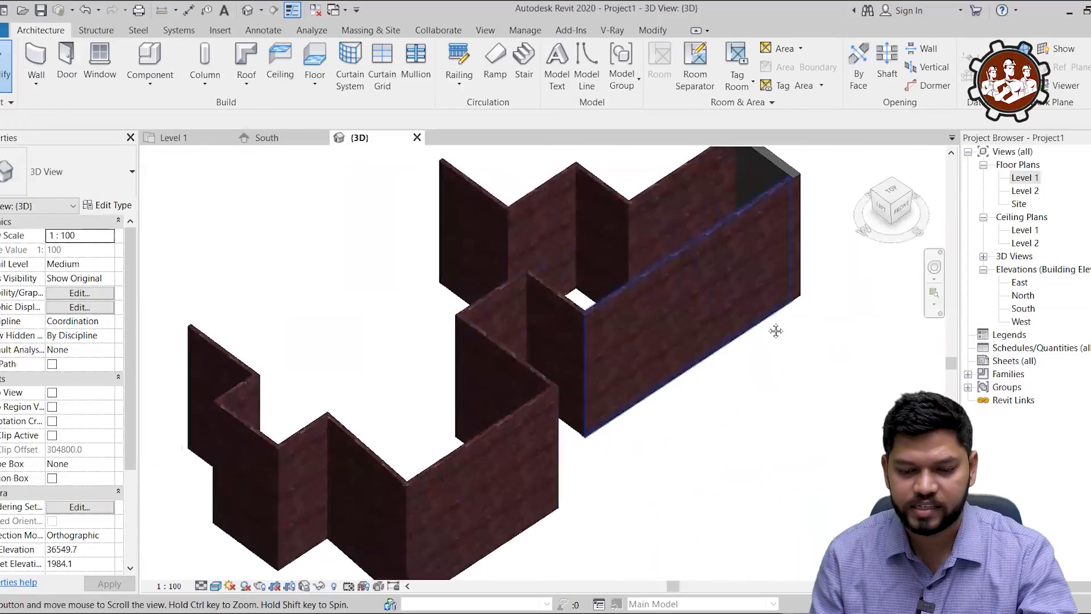
Inspect the brick courses up close at the front corner of the right wing.
{"action": "scroll", "coordinate": [768, 322], "scroll_direction": "up", "scroll_amount": 6}
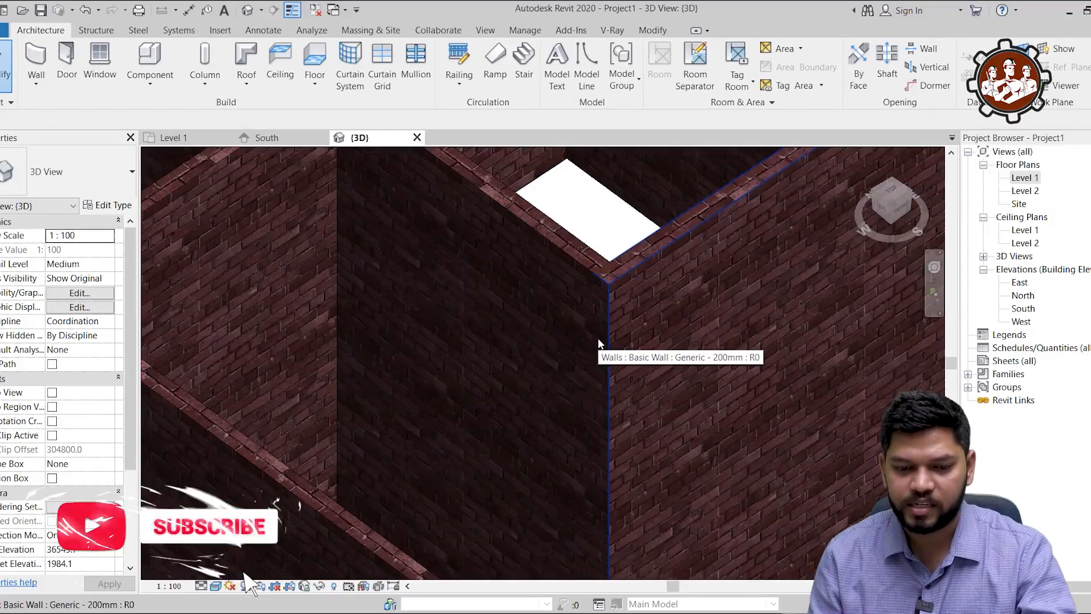
{"action": "scroll", "coordinate": [522, 343], "scroll_direction": "down", "scroll_amount": 8}
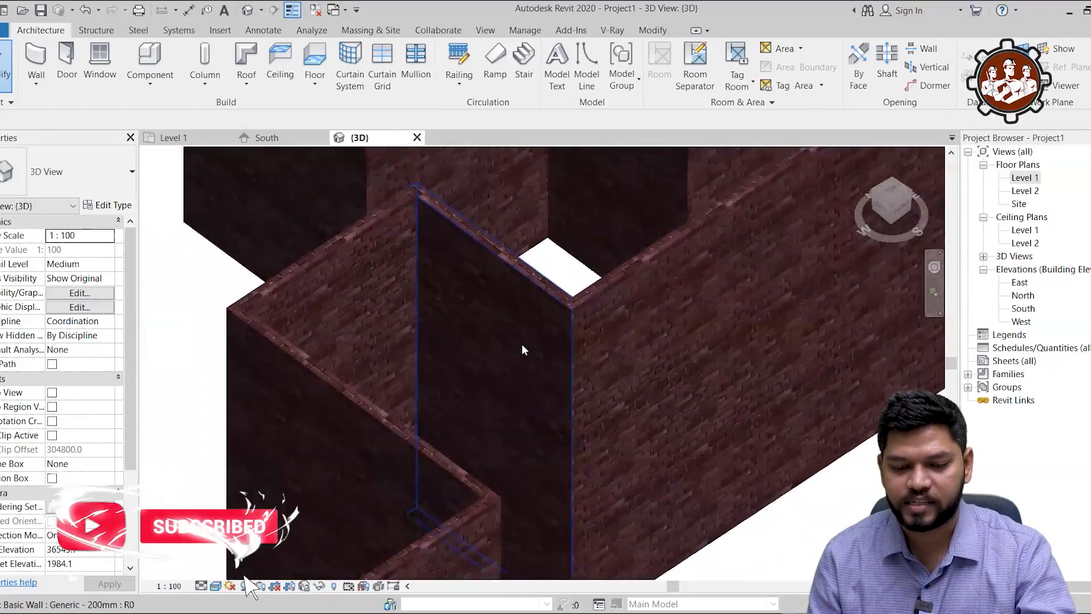
{"action": "scroll", "coordinate": [673, 388], "scroll_direction": "down", "scroll_amount": 3}
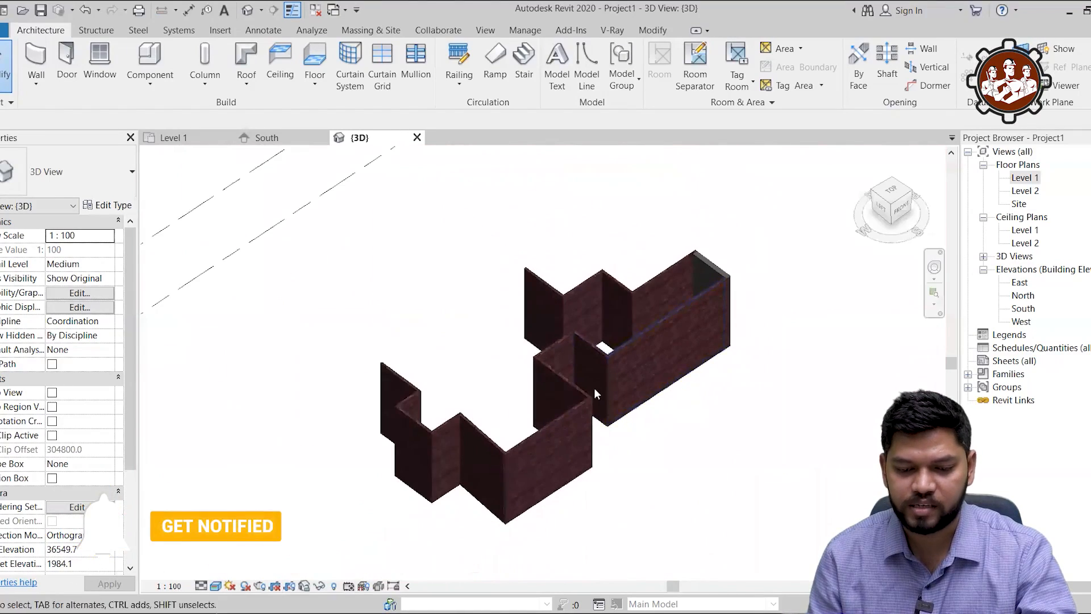